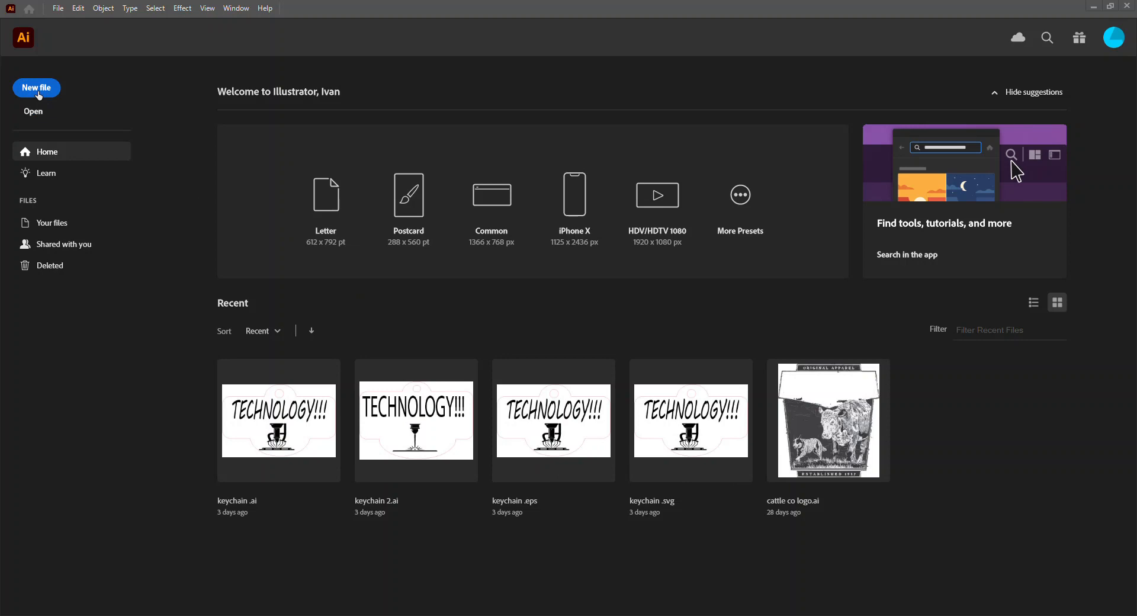
Step: Create a new RGB document named keychain, 3 in wide by 2 in high, and dismiss the Discover window
{"action": "left_click", "coordinate": [37, 88]}
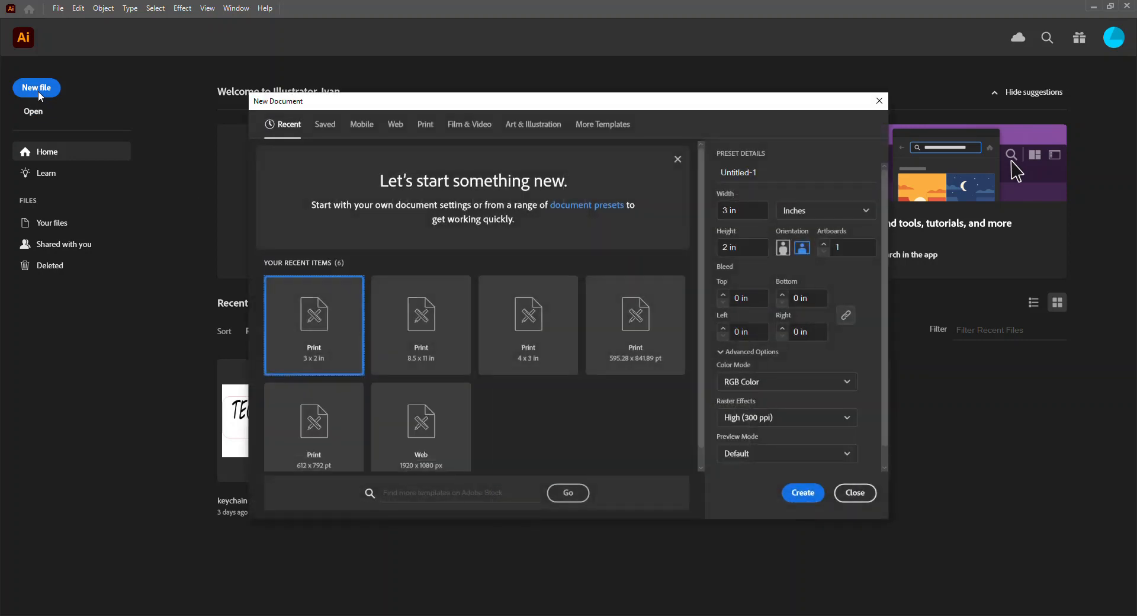
{"action": "left_click", "coordinate": [761, 171]}
{"action": "left_click_drag", "start_coordinate": [761, 171], "coordinate": [712, 175]}
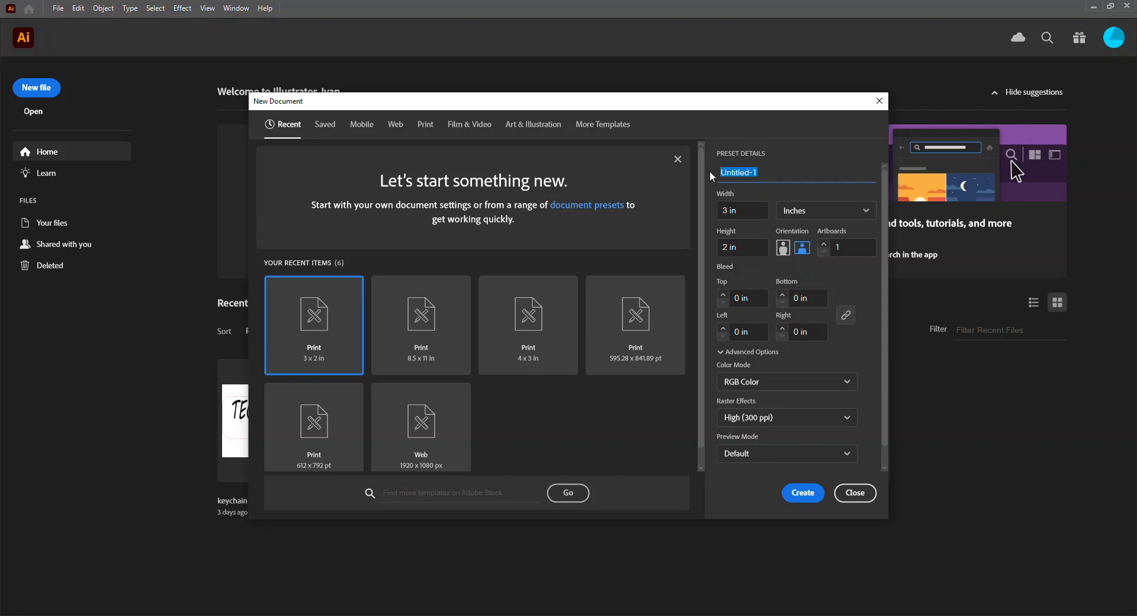
{"action": "type", "text": "keychain"}
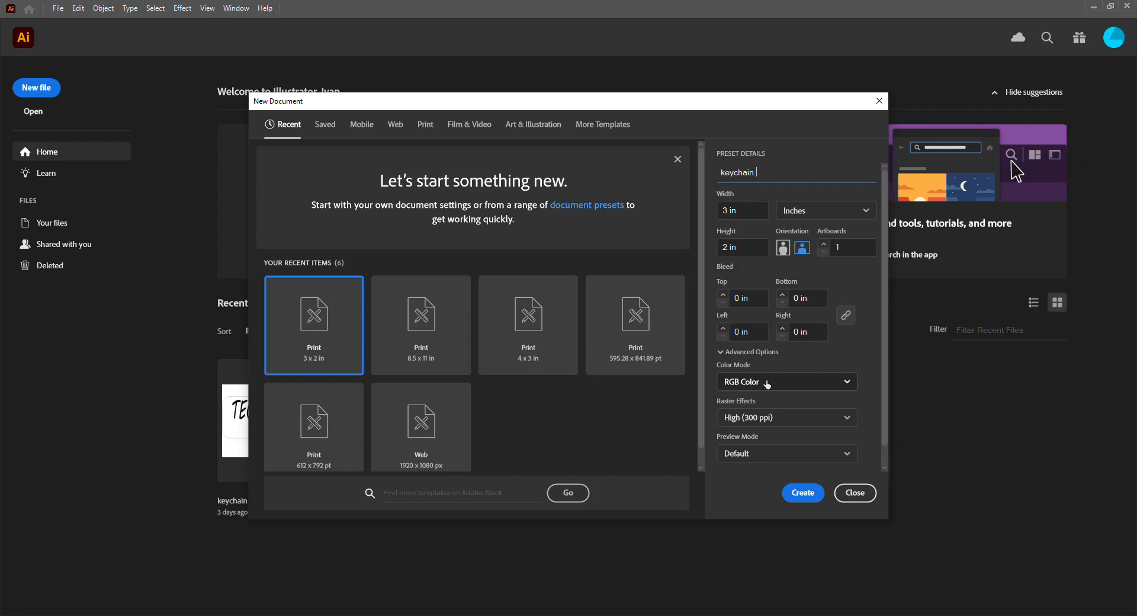
{"action": "left_click", "coordinate": [767, 382]}
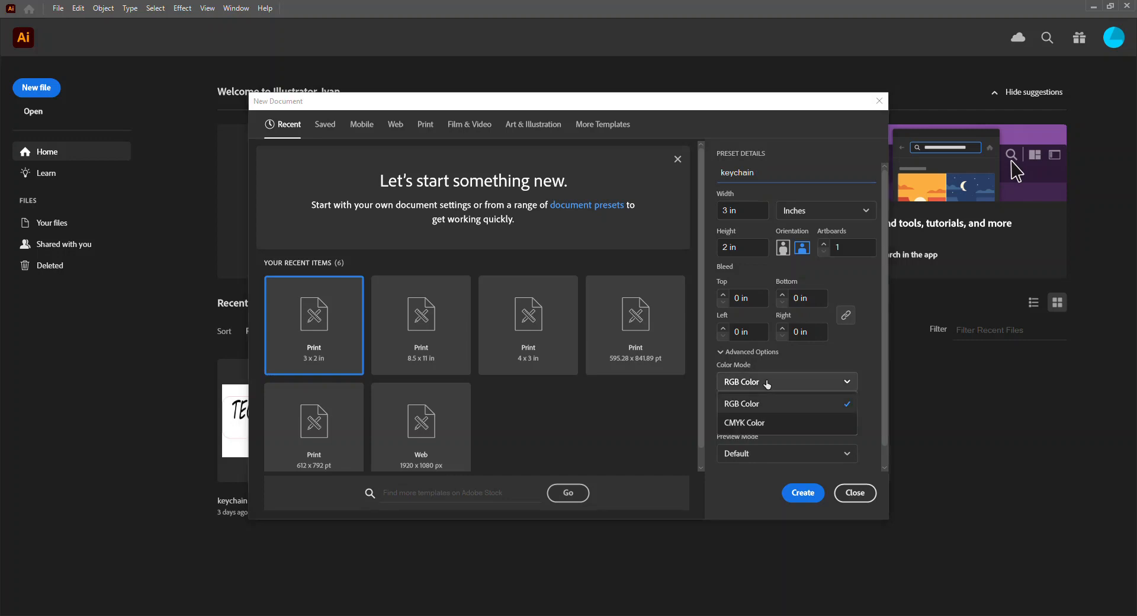
{"action": "left_click", "coordinate": [767, 383]}
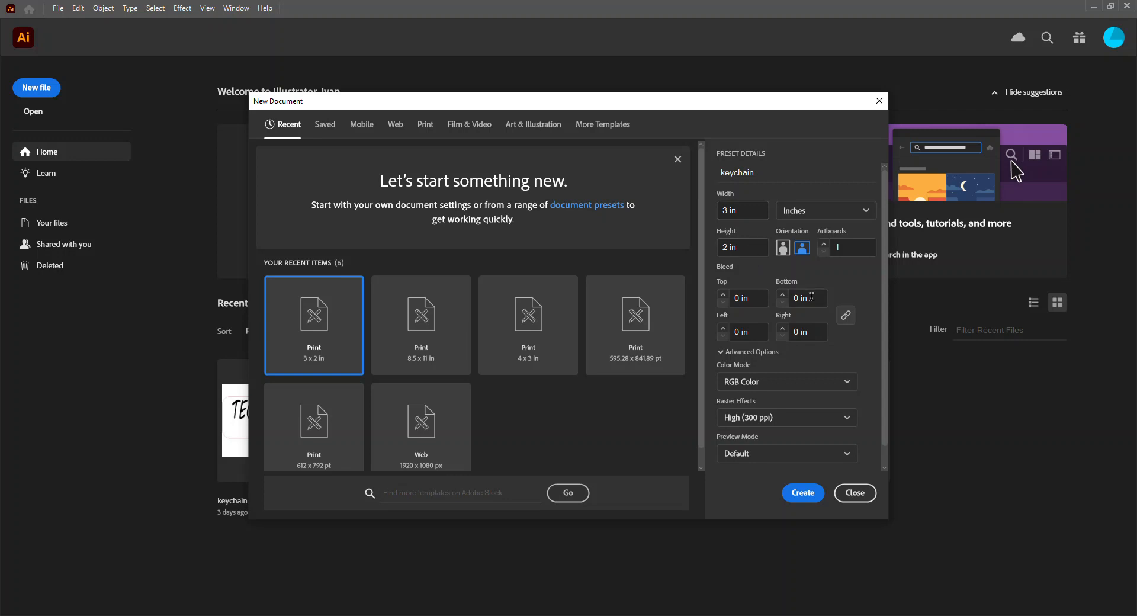
{"action": "left_click", "coordinate": [803, 493]}
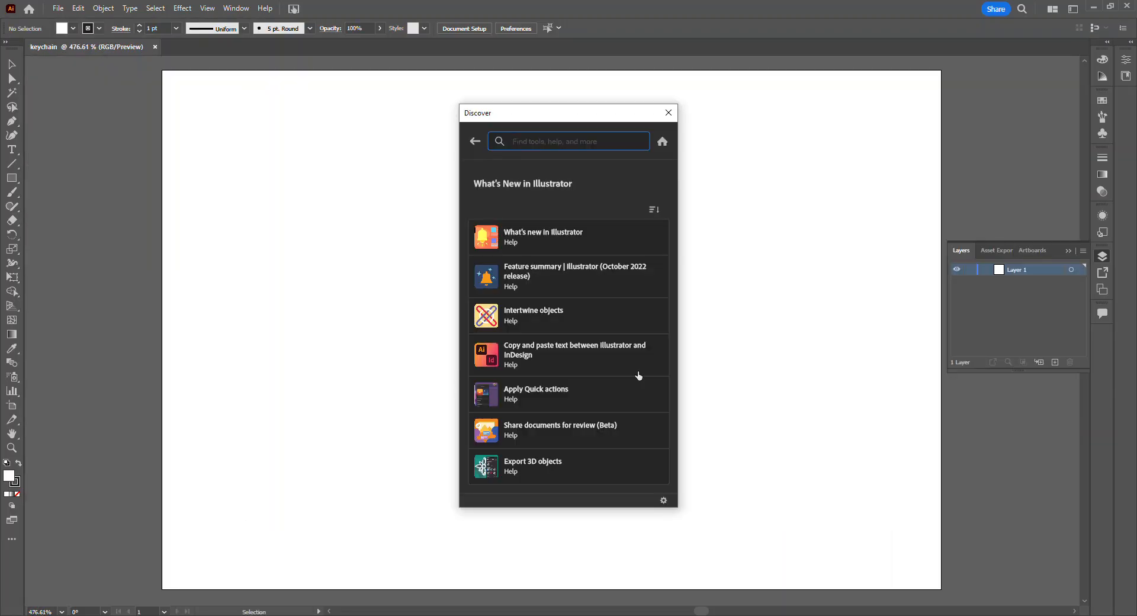
{"action": "left_click", "coordinate": [668, 112]}
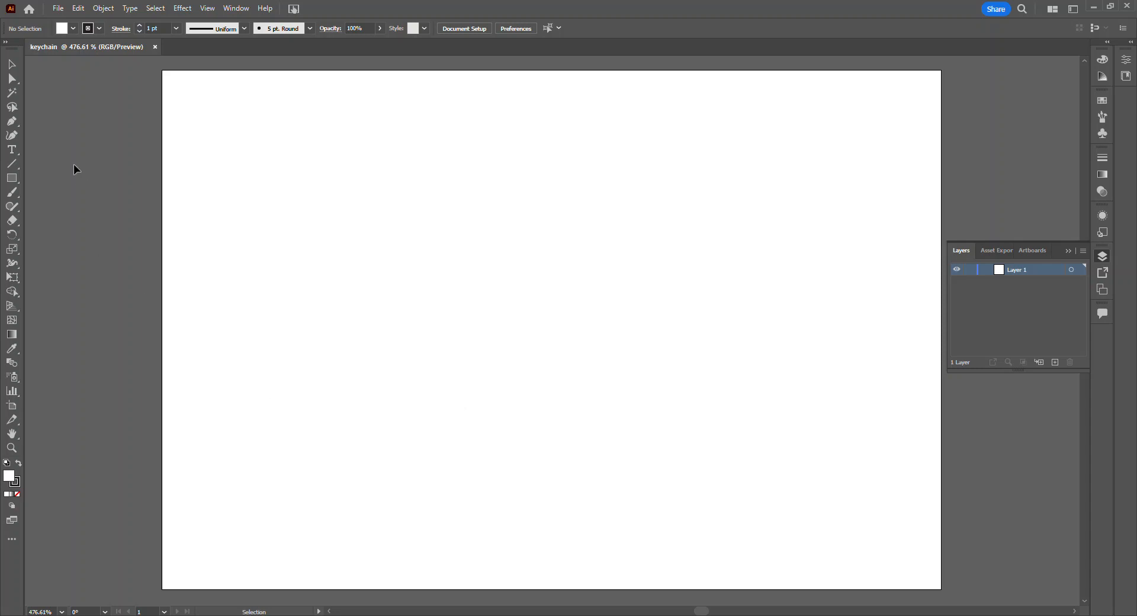
Step: Add a line of point text reading "TECHNOLOGY!!" in the upper part of the artboard
{"action": "left_click", "coordinate": [13, 152]}
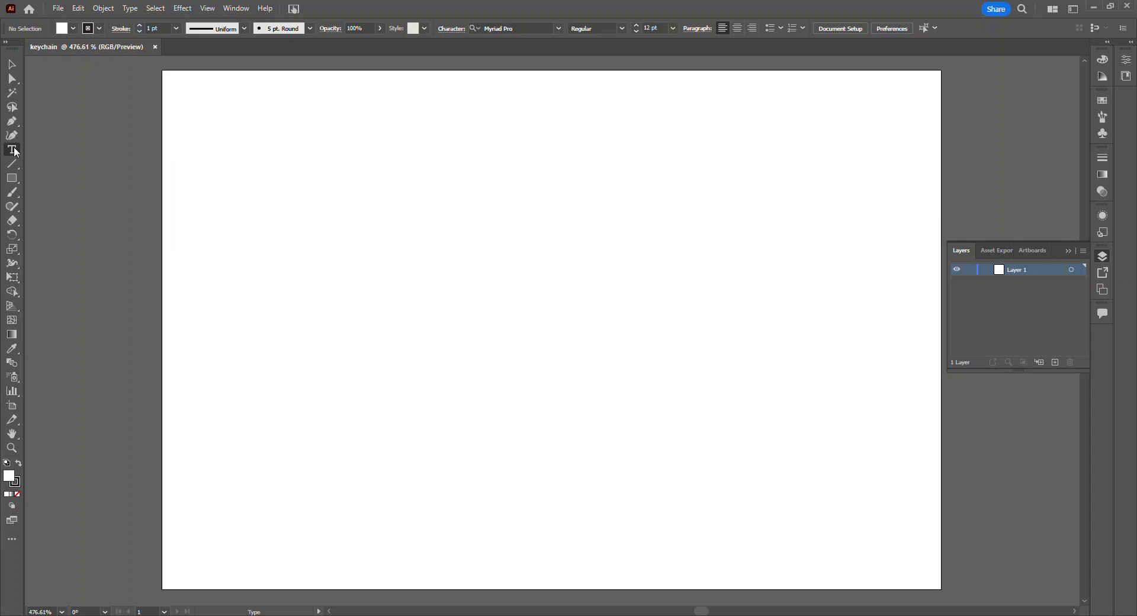
{"action": "left_click", "coordinate": [298, 234]}
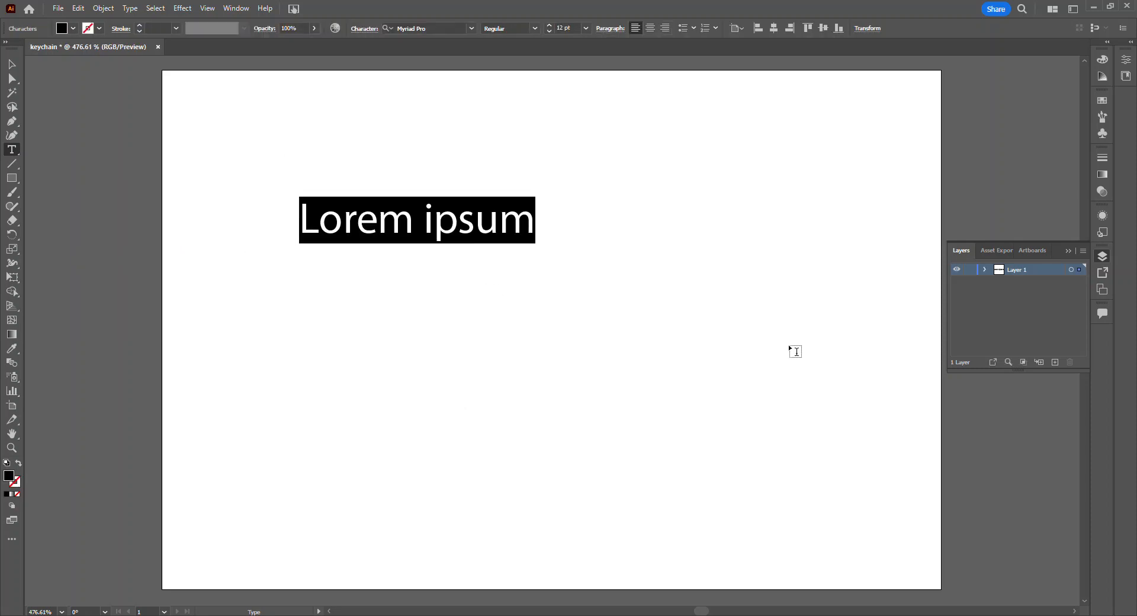
{"action": "key", "text": "Caps_Lock"}
{"action": "type", "text": "TECHNOLOGY!!"}
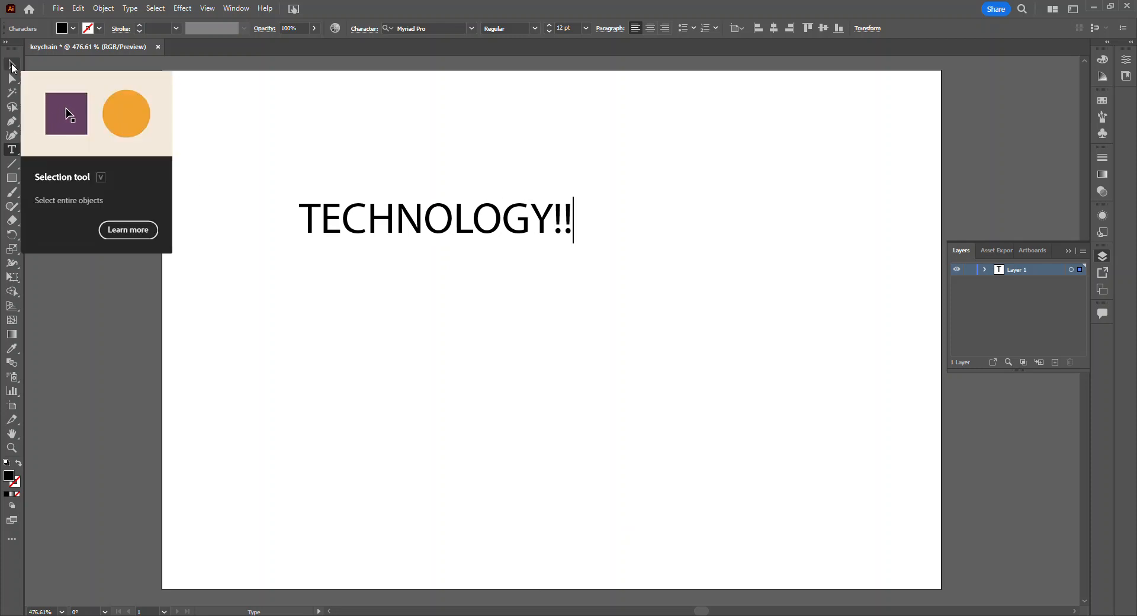
Step: Move the TECHNOLOGY!! text toward the artboard's center and enlarge it to about 34.6 pt
{"action": "left_click", "coordinate": [12, 64]}
{"action": "left_click_drag", "start_coordinate": [456, 234], "coordinate": [510, 351]}
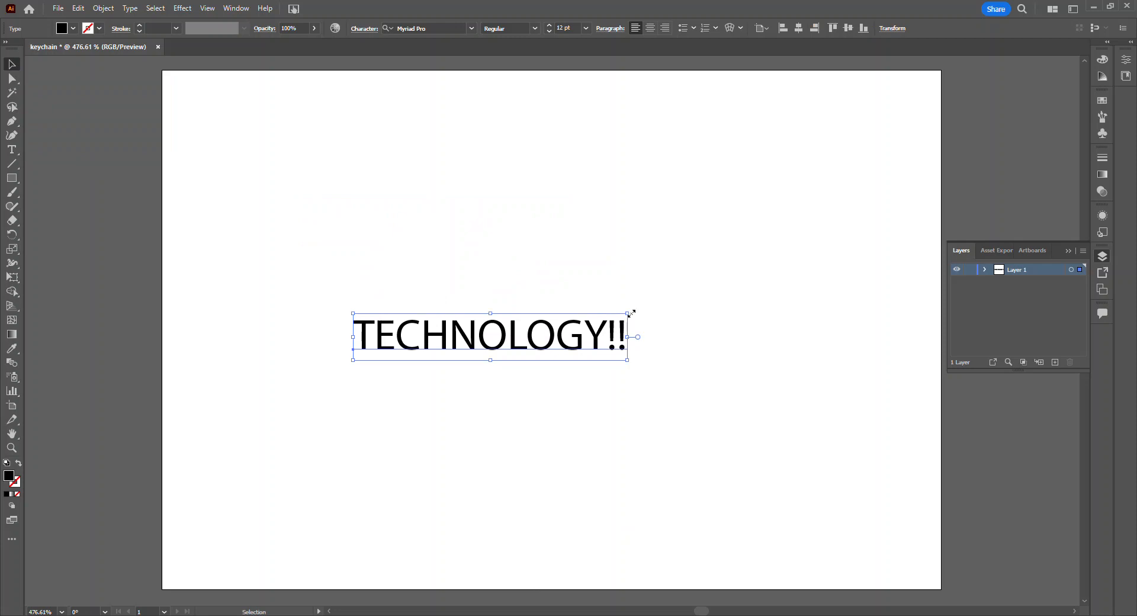
{"action": "left_click_drag", "start_coordinate": [627, 312], "coordinate": [823, 224]}
{"action": "left_click_drag", "start_coordinate": [577, 296], "coordinate": [535, 295]}
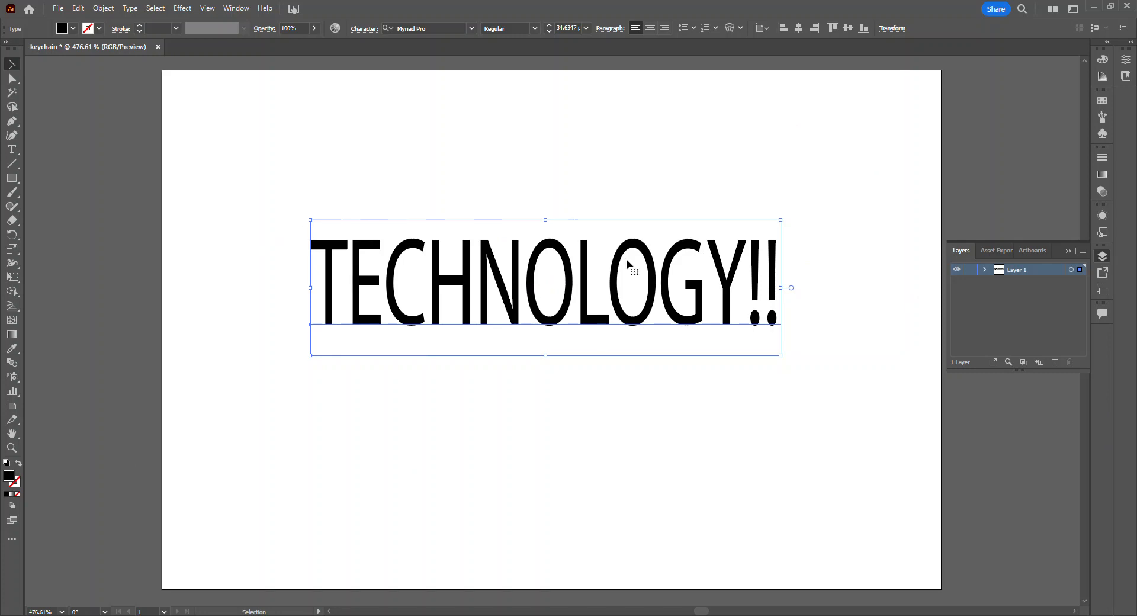
Step: Stretch the TECHNOLOGY!! text wider at both ends and taller to about 46.4 pt, keeping it near the artboard's center
{"action": "left_click_drag", "start_coordinate": [781, 288], "coordinate": [837, 289]}
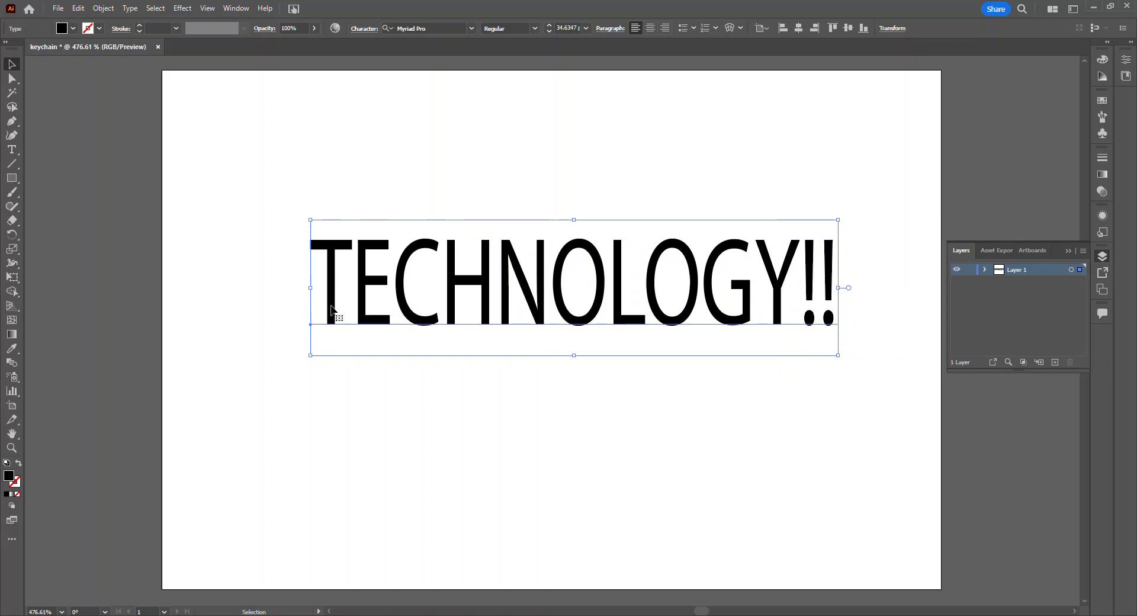
{"action": "left_click_drag", "start_coordinate": [311, 287], "coordinate": [260, 288]}
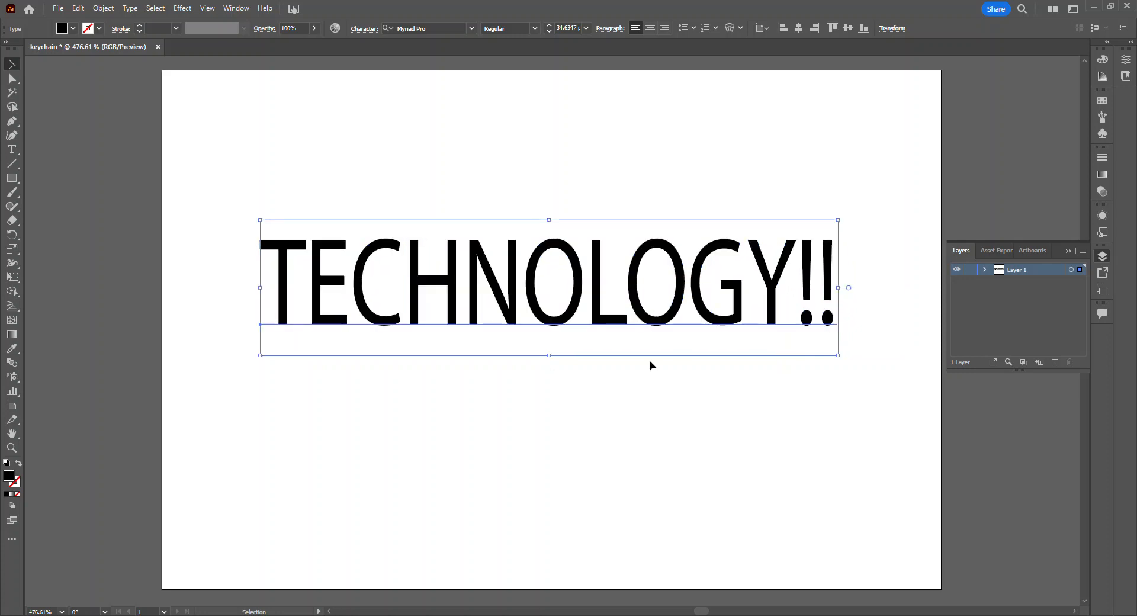
{"action": "left_click_drag", "start_coordinate": [575, 315], "coordinate": [552, 355]}
{"action": "left_click_drag", "start_coordinate": [527, 261], "coordinate": [544, 216]}
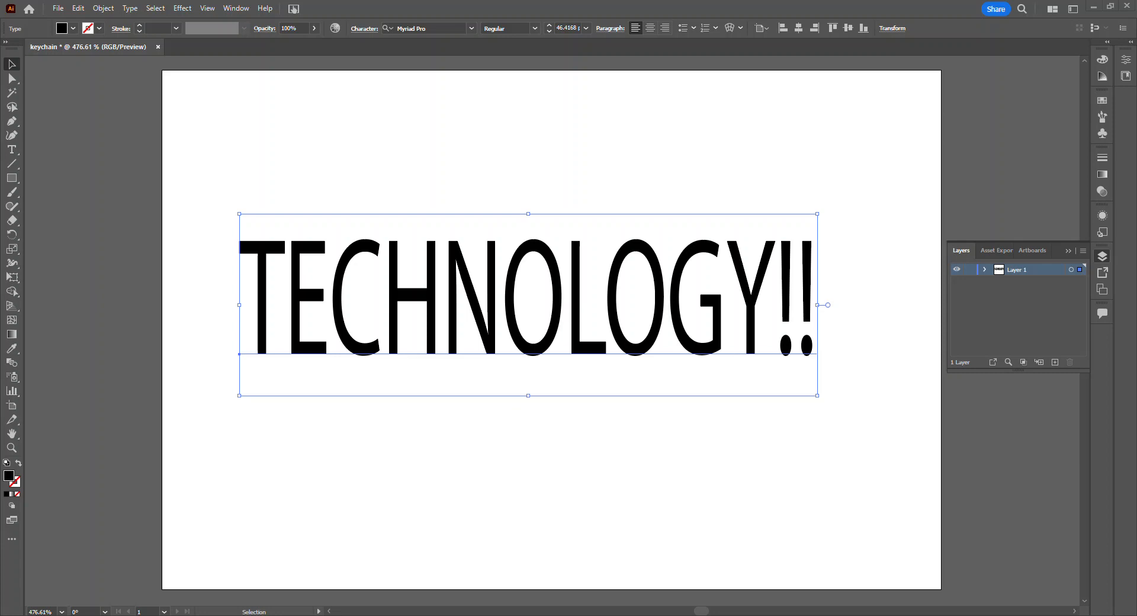
Step: Place the laser icon image and scale it down to about 1.51 by 0.88 in, centered below the TECHNOLOGY!! text
{"action": "left_click_drag", "start_coordinate": [664, 356], "coordinate": [451, 191]}
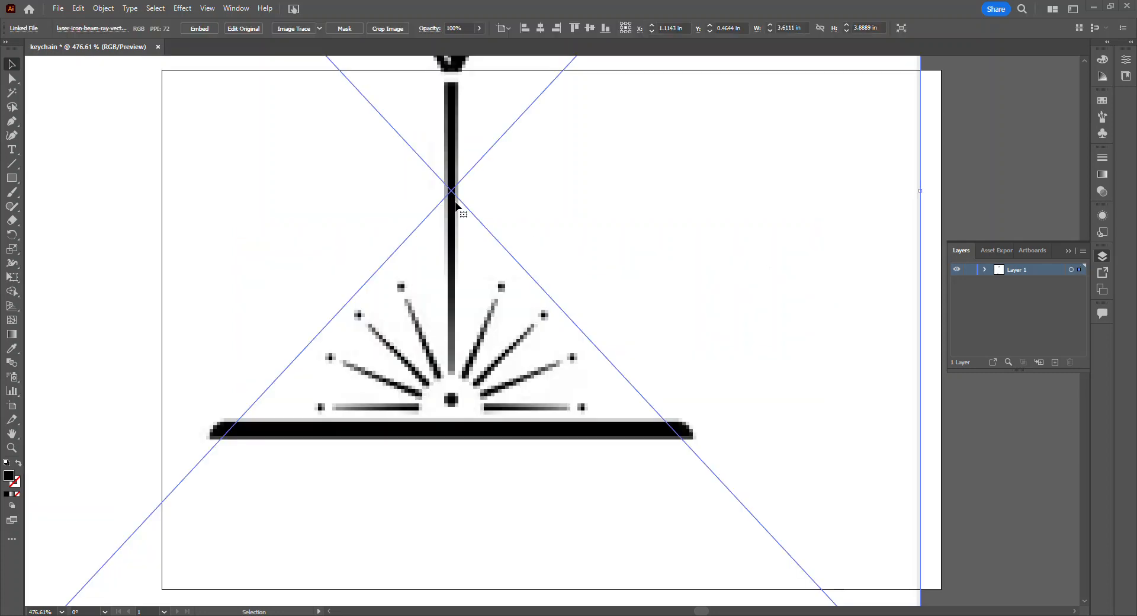
{"action": "left_click_drag", "start_coordinate": [409, 252], "coordinate": [677, 411]}
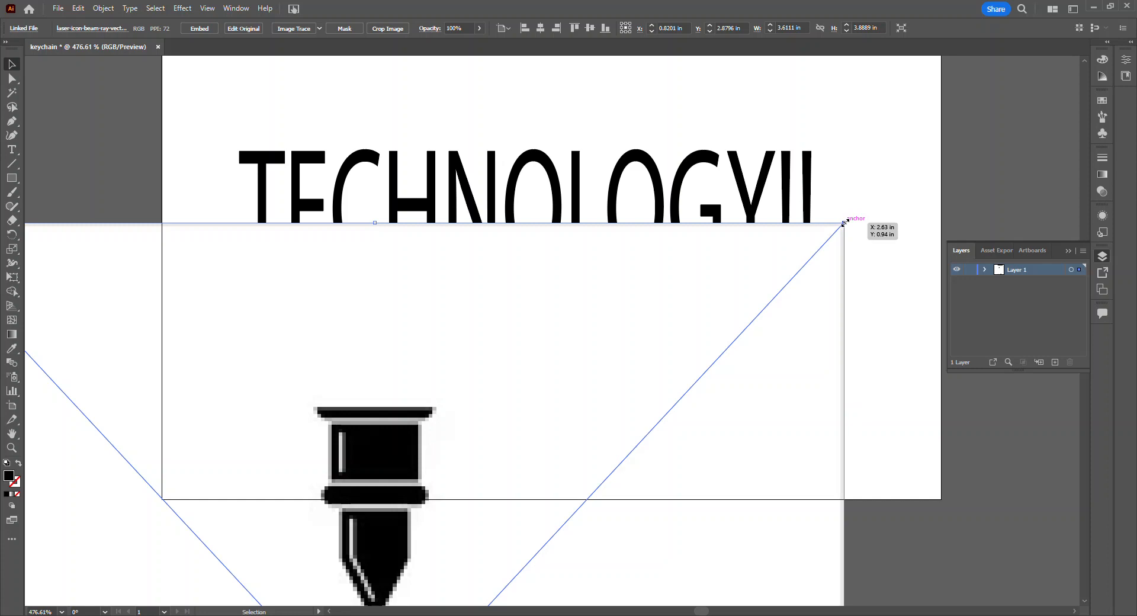
{"action": "left_click_drag", "start_coordinate": [845, 223], "coordinate": [728, 183]}
{"action": "left_click_drag", "start_coordinate": [784, 159], "coordinate": [743, 495]}
{"action": "left_click_drag", "start_coordinate": [636, 533], "coordinate": [649, 298]}
{"action": "left_click_drag", "start_coordinate": [760, 249], "coordinate": [741, 377]}
{"action": "left_click_drag", "start_coordinate": [529, 440], "coordinate": [522, 319]}
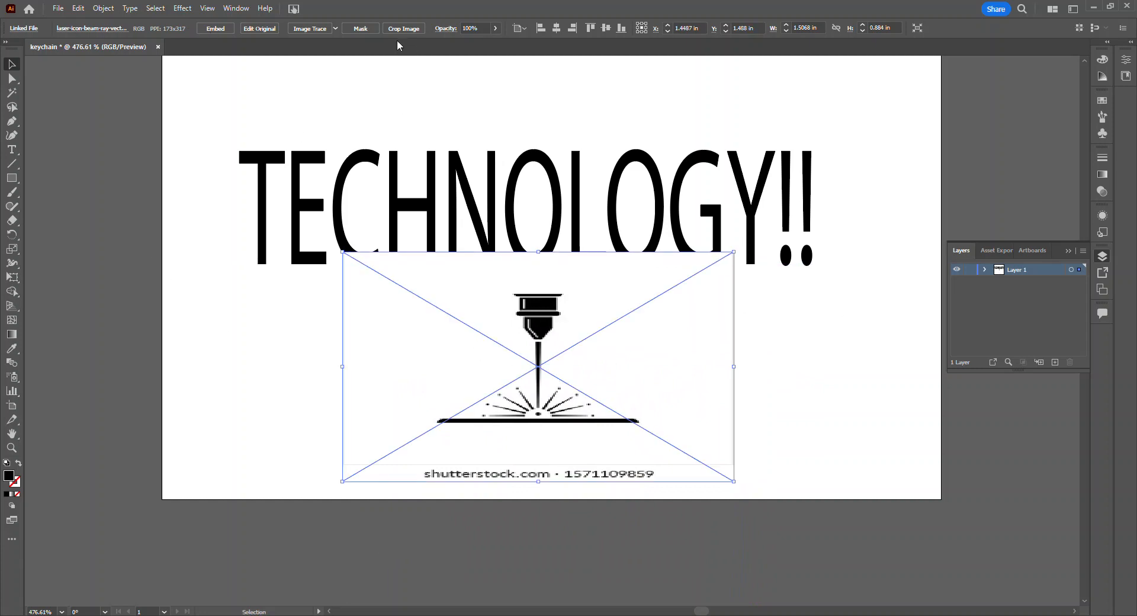
Step: Convert the laser icon image to vector paths with Image Trace and expand the tracing
{"action": "left_click", "coordinate": [310, 29]}
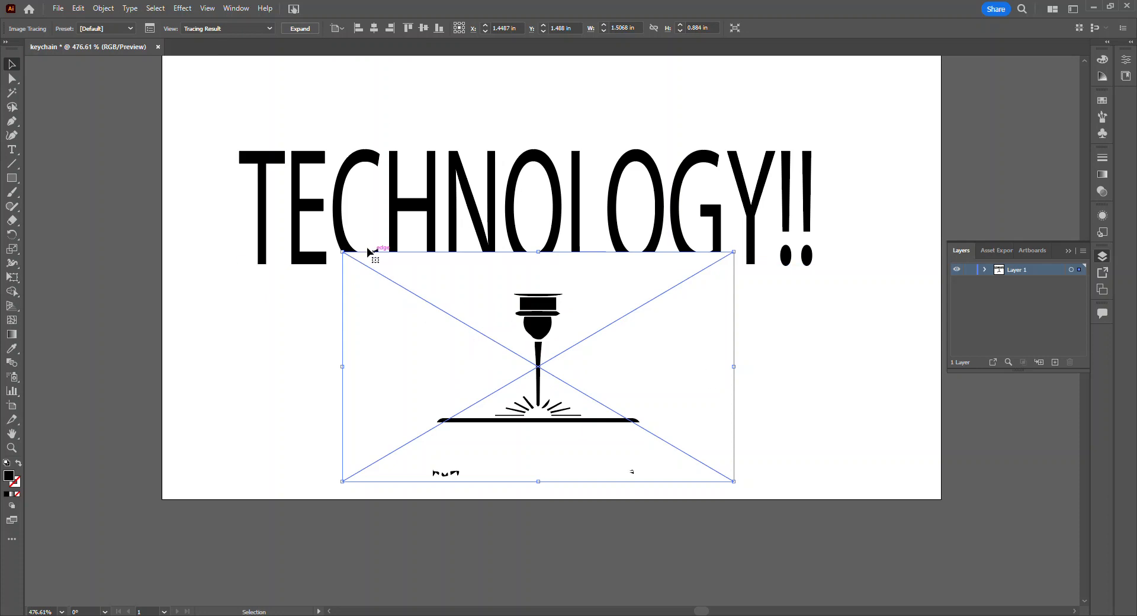
{"action": "left_click", "coordinate": [303, 30]}
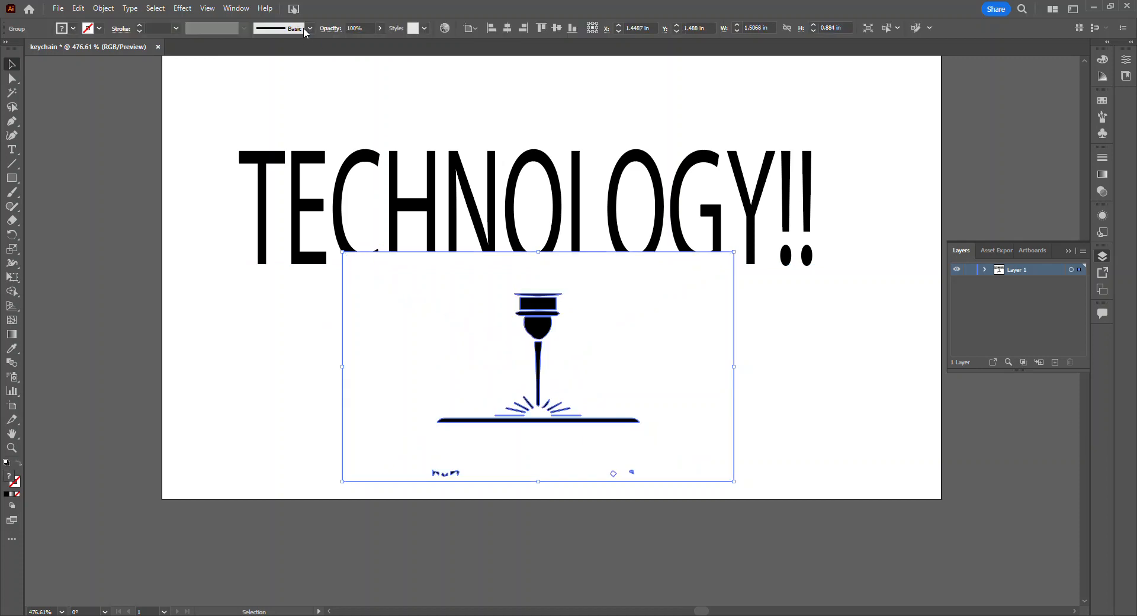
Step: Delete the traced image's white background shape and the leftover watermark fragments below the laser icon
{"action": "left_click", "coordinate": [12, 78]}
{"action": "left_click", "coordinate": [98, 200]}
{"action": "left_click", "coordinate": [405, 333]}
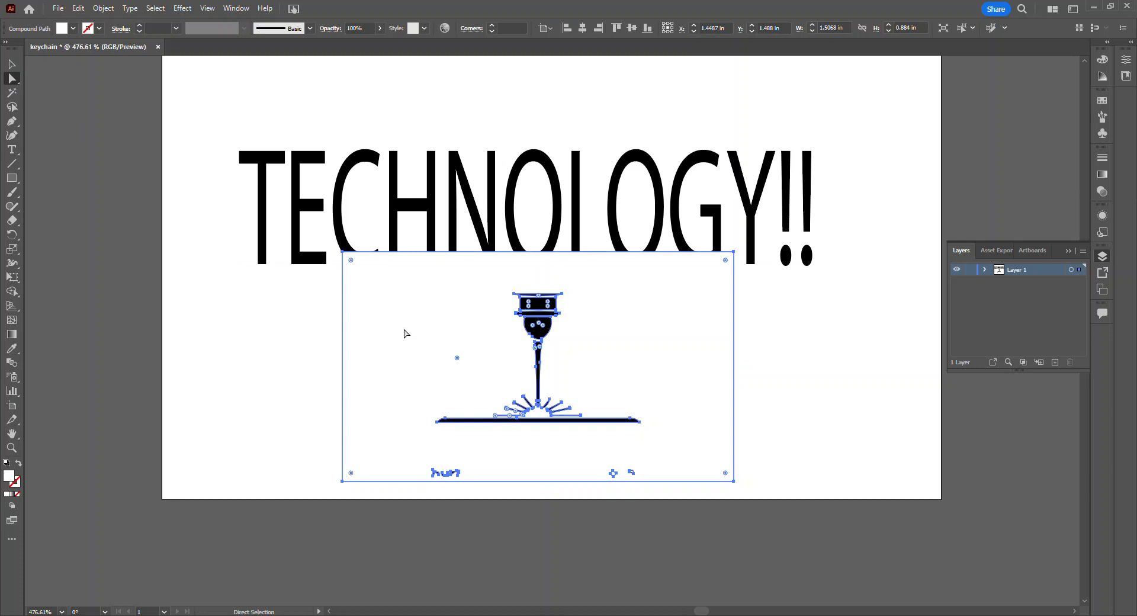
{"action": "key", "text": "Delete"}
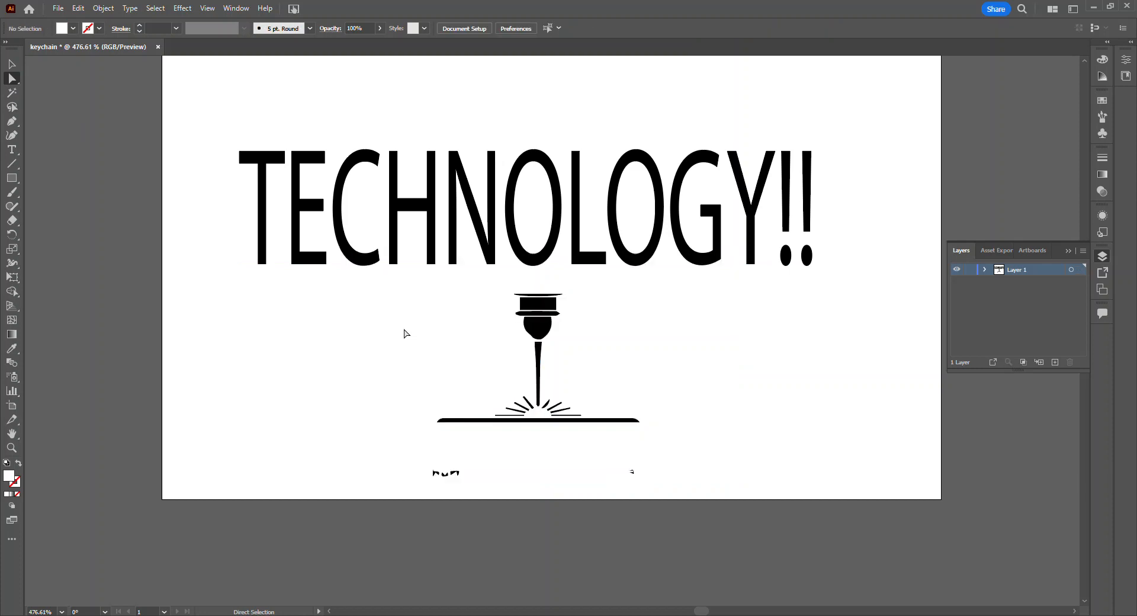
{"action": "left_click_drag", "start_coordinate": [376, 456], "coordinate": [713, 501]}
{"action": "key", "text": "Delete"}
Step: Lock Layer 1 holding the text and laser icon, and add a new layer above it
{"action": "scroll", "coordinate": [692, 376], "scroll_direction": "up", "scroll_amount": 2}
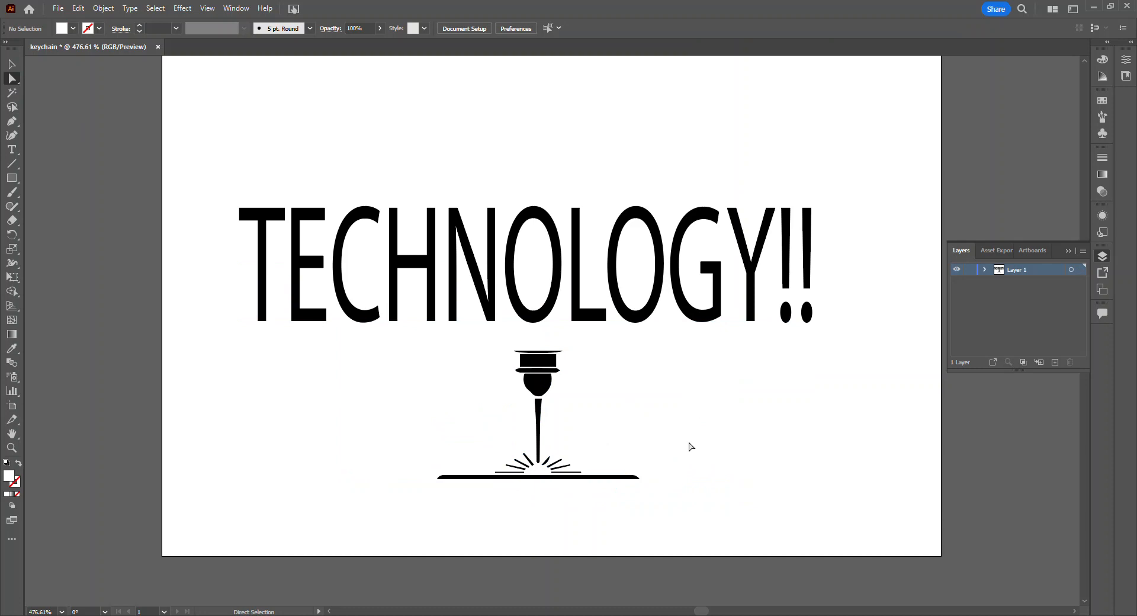
{"action": "scroll", "coordinate": [476, 355], "scroll_direction": "up", "scroll_amount": 1}
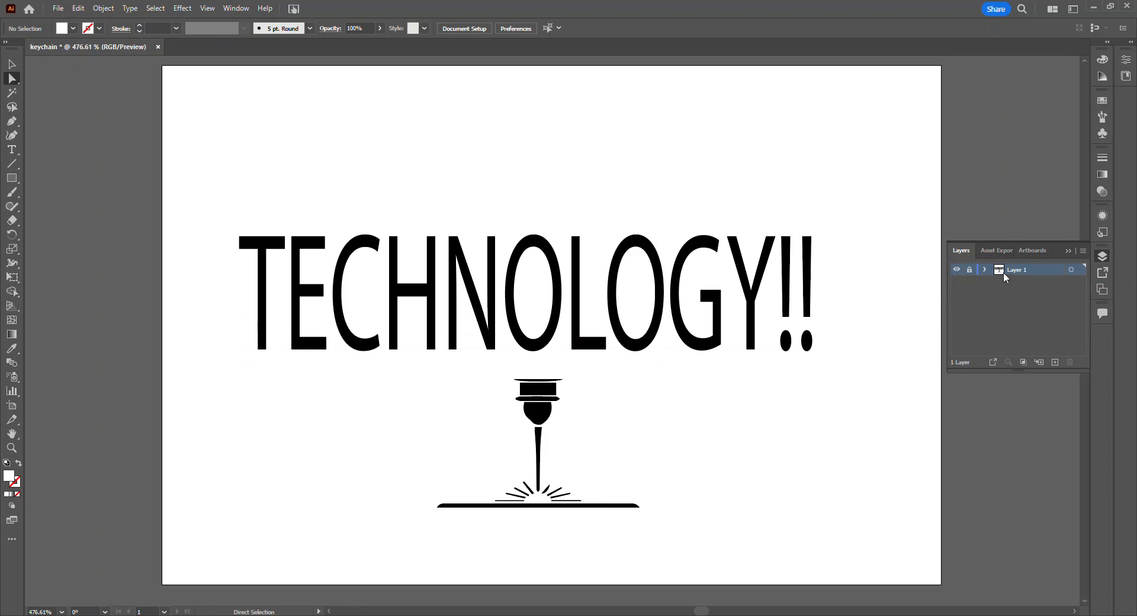
{"action": "left_click", "coordinate": [1055, 362]}
Step: Set the default fill to None and the stroke color to red for the new layer's shapes
{"action": "left_click", "coordinate": [73, 28]}
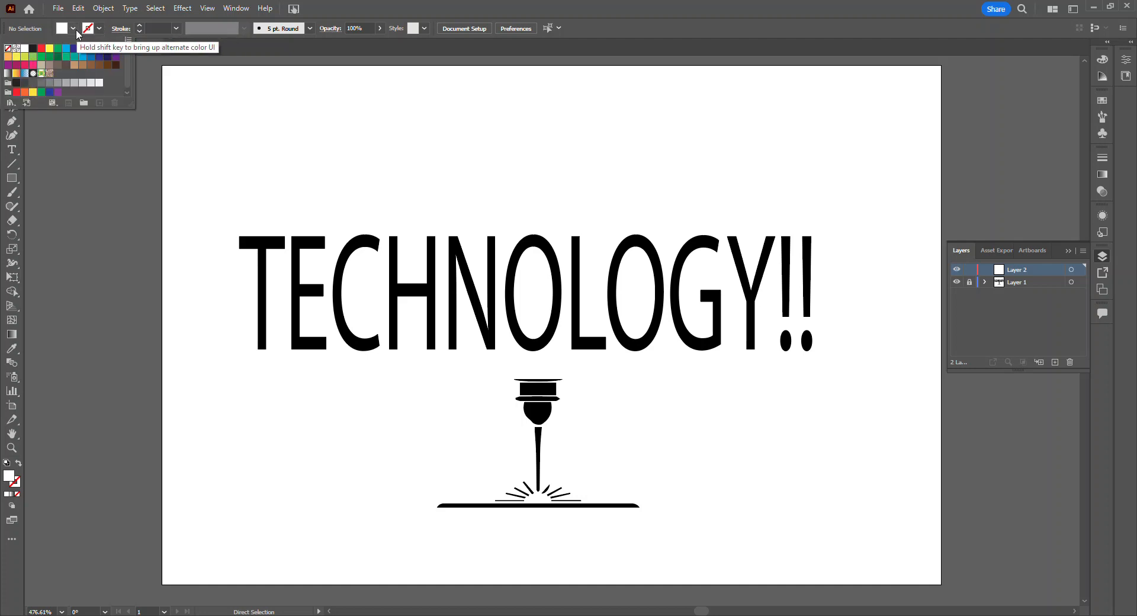
{"action": "left_click", "coordinate": [73, 30]}
{"action": "left_click", "coordinate": [74, 30]}
{"action": "left_click", "coordinate": [10, 51]}
{"action": "left_click", "coordinate": [98, 29]}
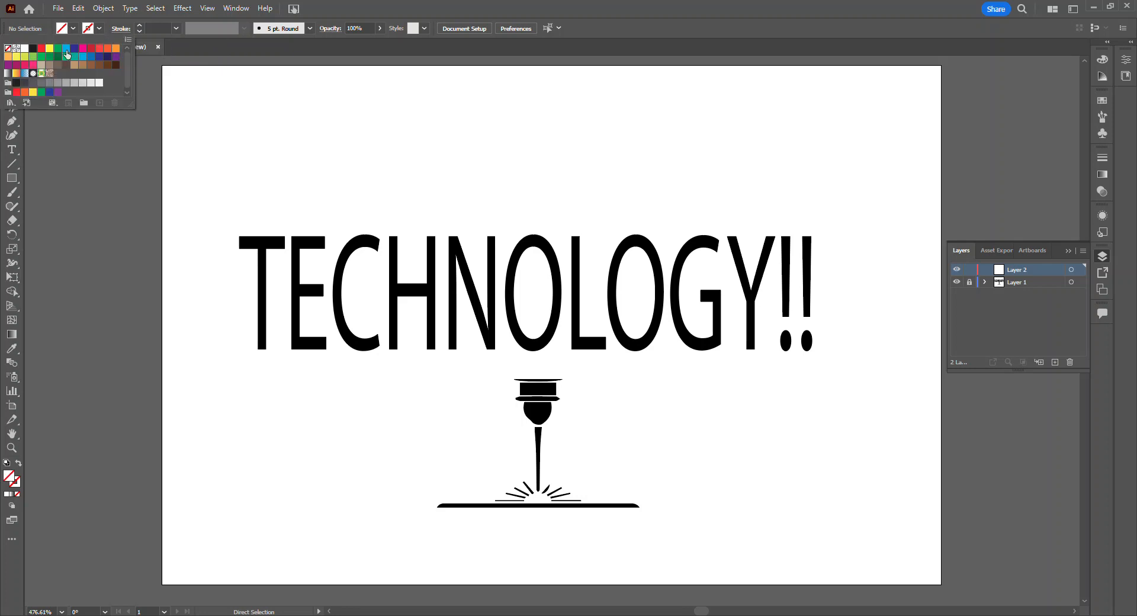
{"action": "left_click", "coordinate": [41, 48]}
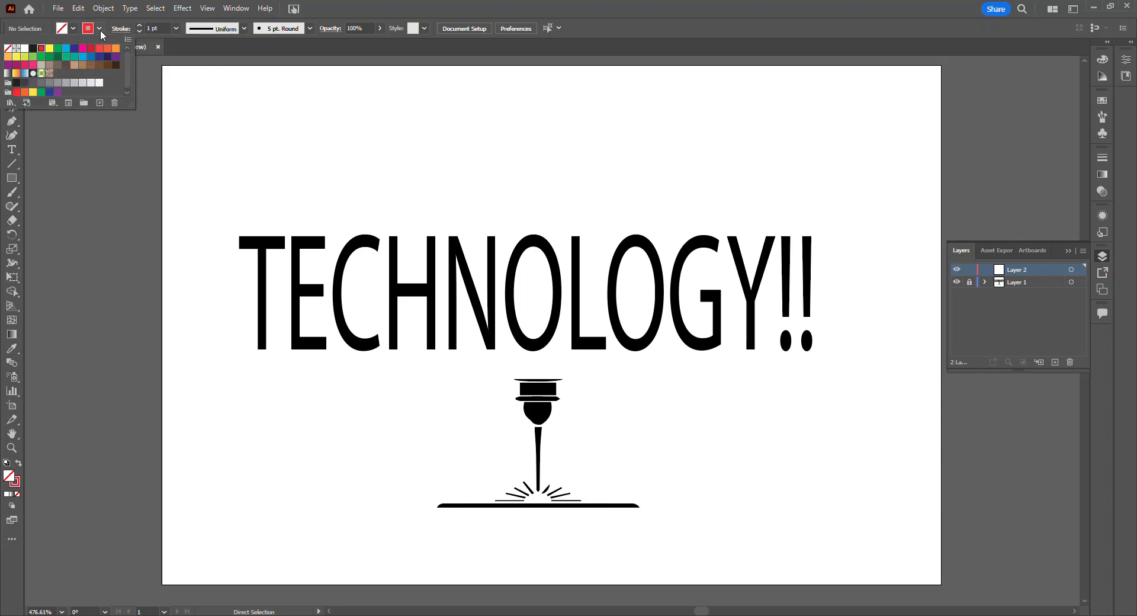
{"action": "left_click", "coordinate": [115, 161]}
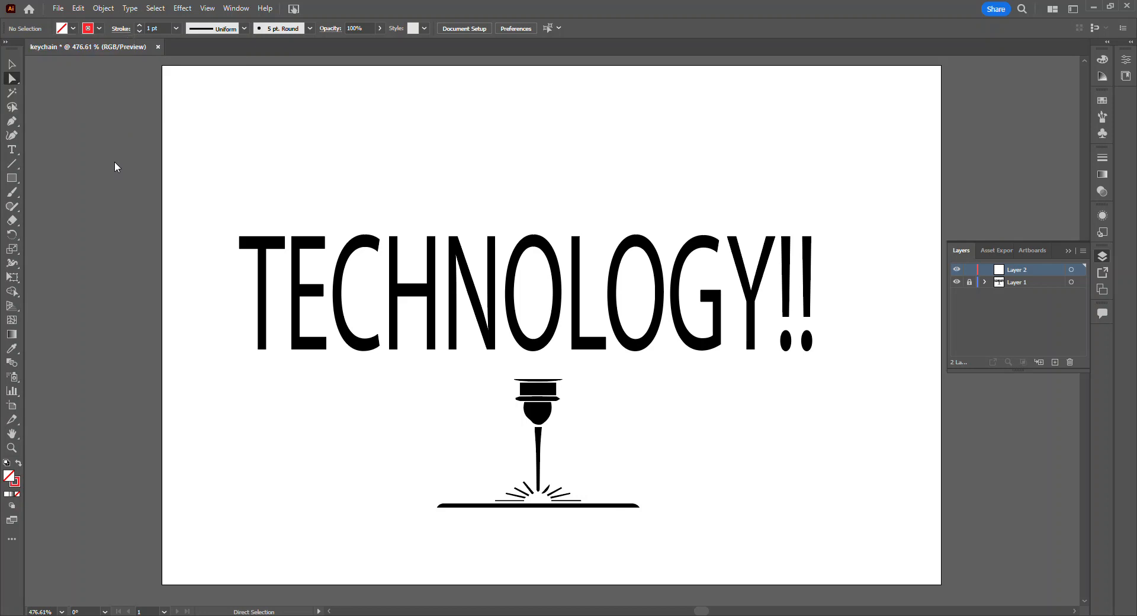
Step: Draw a rounded rectangle about 2.6 by 1.01 in around the TECHNOLOGY!! text on the new layer
{"action": "left_click", "coordinate": [18, 179]}
{"action": "left_click", "coordinate": [18, 179]}
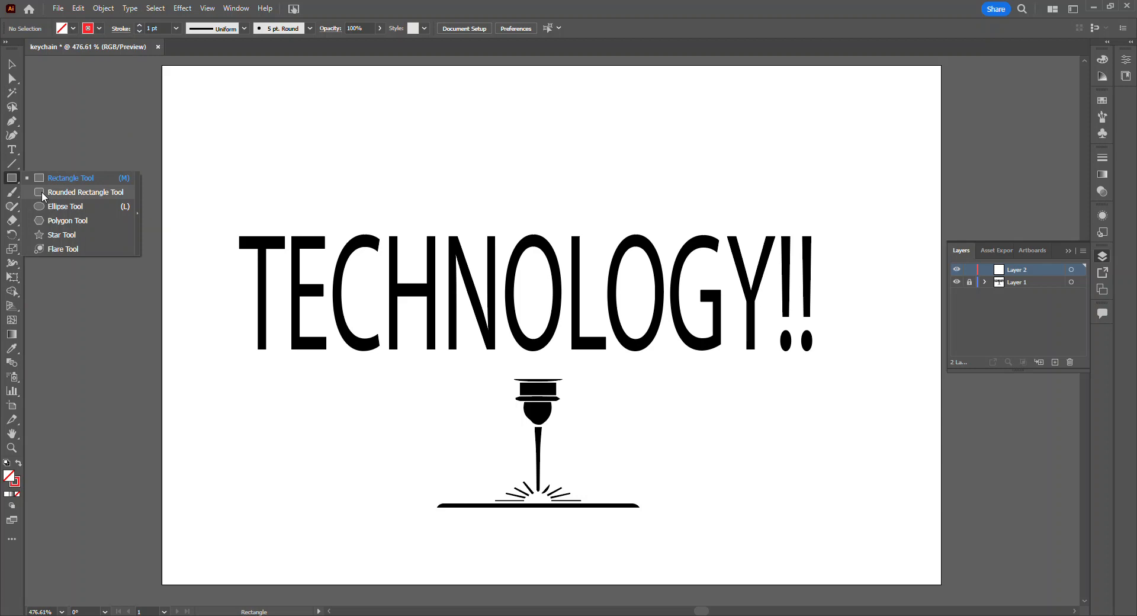
{"action": "left_click", "coordinate": [41, 191]}
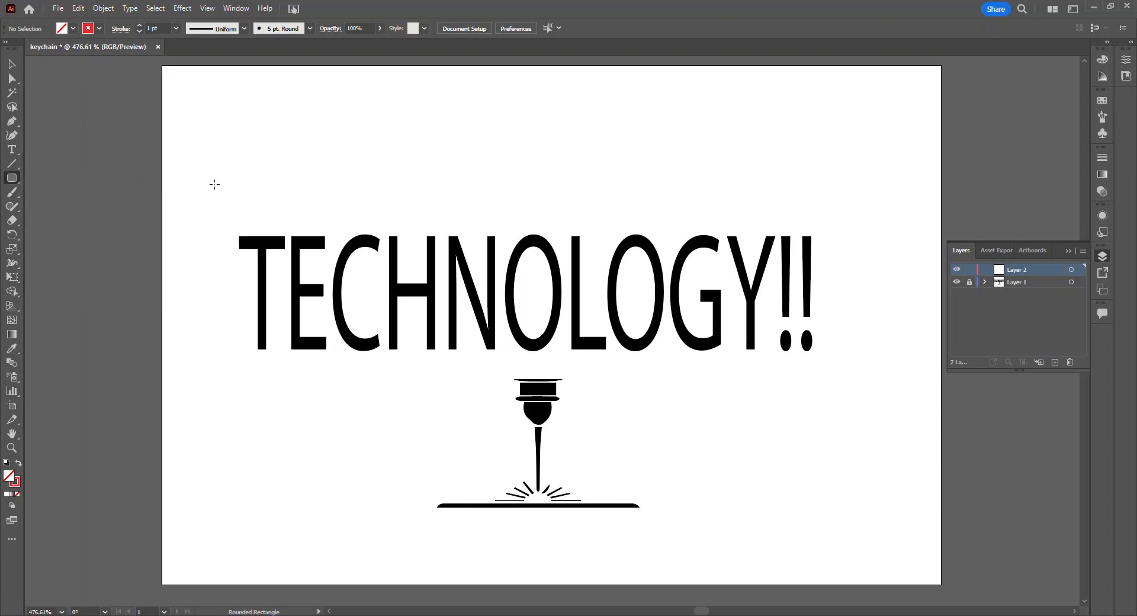
{"action": "left_click_drag", "start_coordinate": [215, 185], "coordinate": [890, 446]}
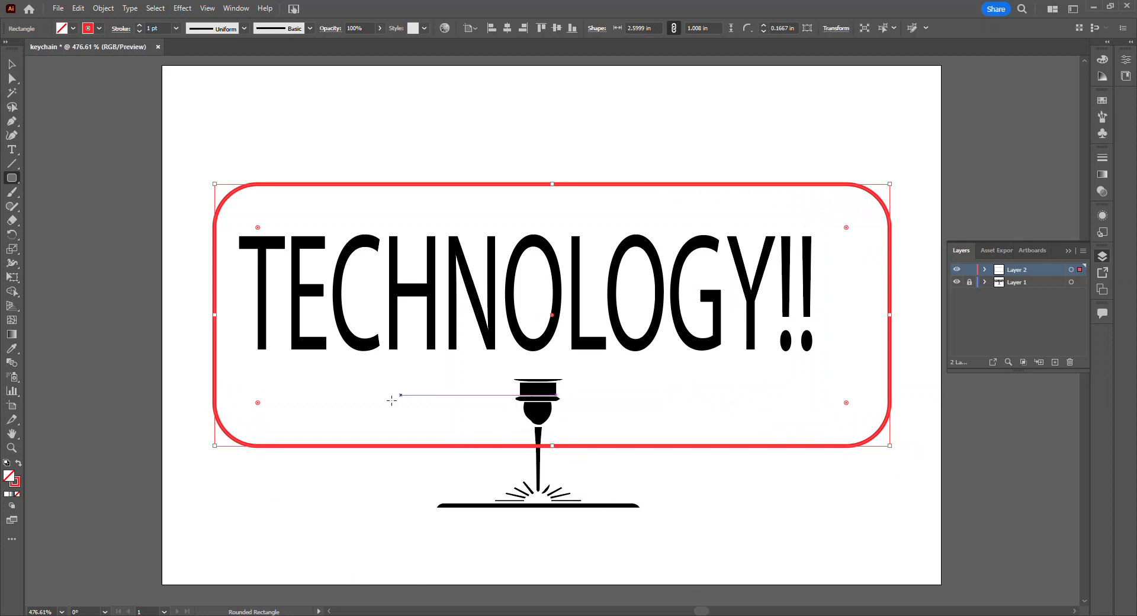
Step: Draw an ellipse about 1.56 by 0.81 in around the laser icon, overlapping the rounded rectangle's lower edge, and nudge it into place
{"action": "left_click", "coordinate": [18, 184]}
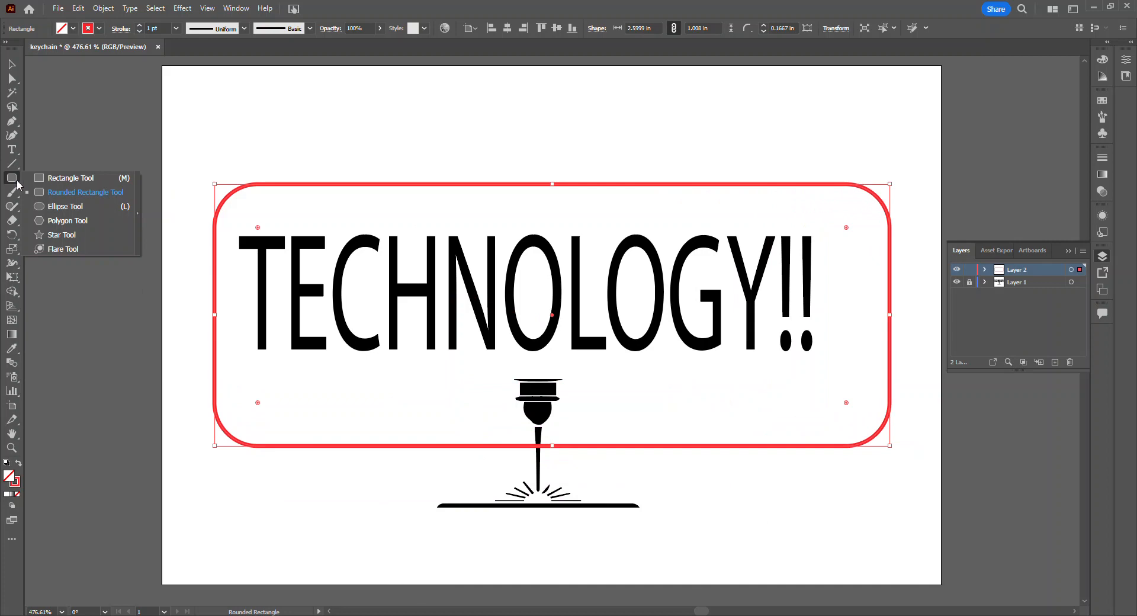
{"action": "left_click", "coordinate": [60, 206]}
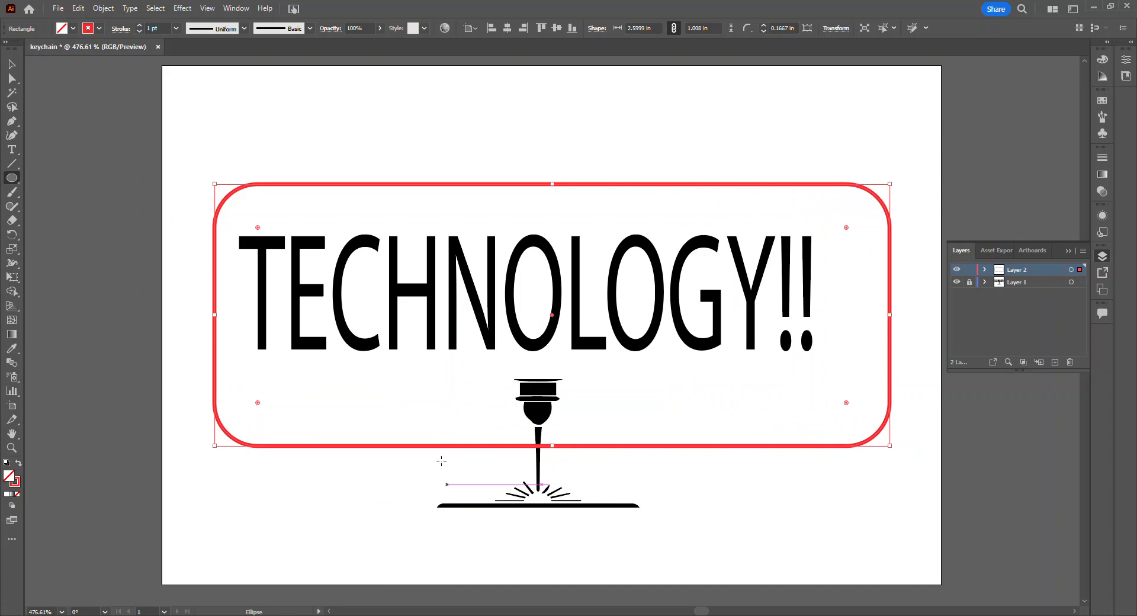
{"action": "left_click_drag", "start_coordinate": [341, 350], "coordinate": [746, 561]}
{"action": "key", "text": "Up"}
{"action": "key", "text": "Up"}
{"action": "key", "text": "Up"}
{"action": "key", "text": "Up"}
{"action": "key", "text": "Down"}
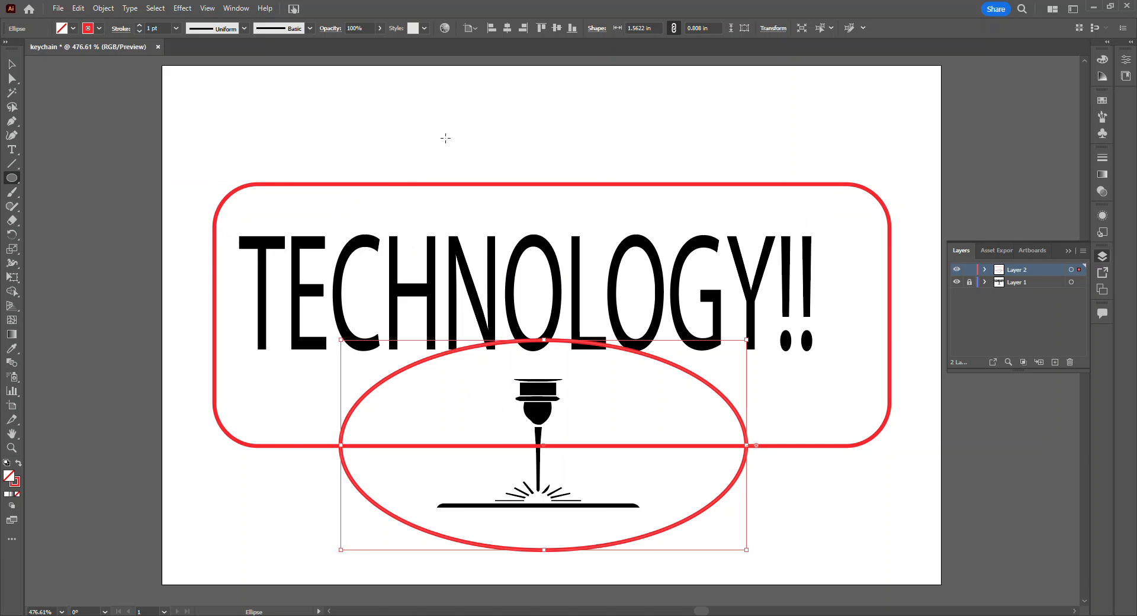
Step: Draw an ellipse about 1.11 by 0.63 in across the rounded rectangle's upper edge and nudge it into line above the lower ellipse
{"action": "left_click_drag", "start_coordinate": [442, 120], "coordinate": [733, 285]}
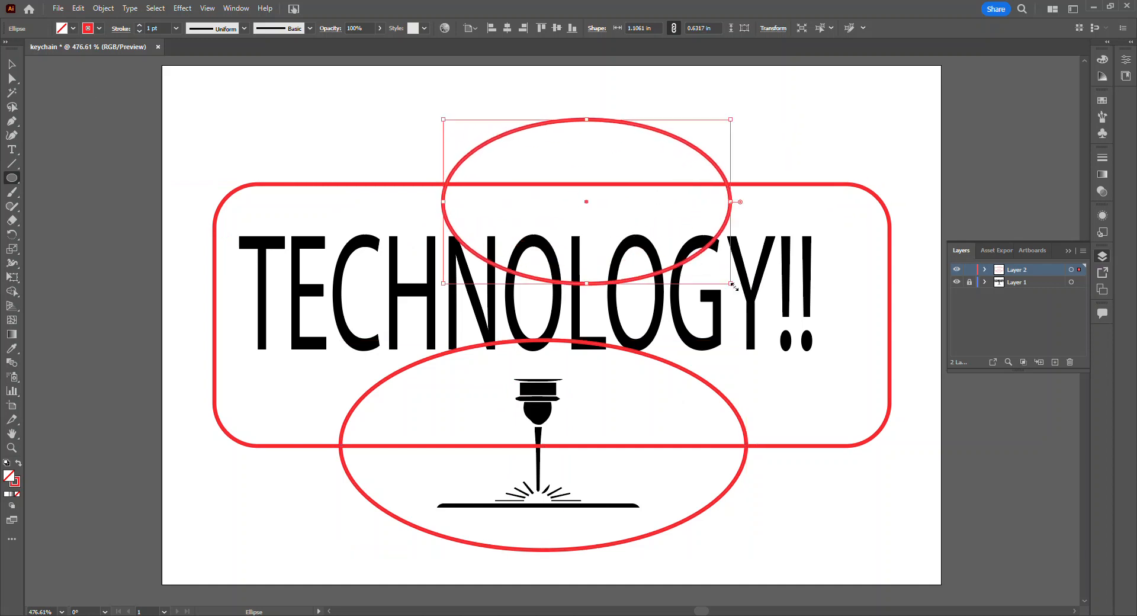
{"action": "key", "text": "Left"}
{"action": "key", "text": "Left"}
{"action": "key", "text": "Left"}
{"action": "key", "text": "Left"}
{"action": "key", "text": "Left"}
{"action": "key", "text": "Left"}
{"action": "key", "text": "Left"}
{"action": "key", "text": "Left"}
{"action": "key", "text": "Left"}
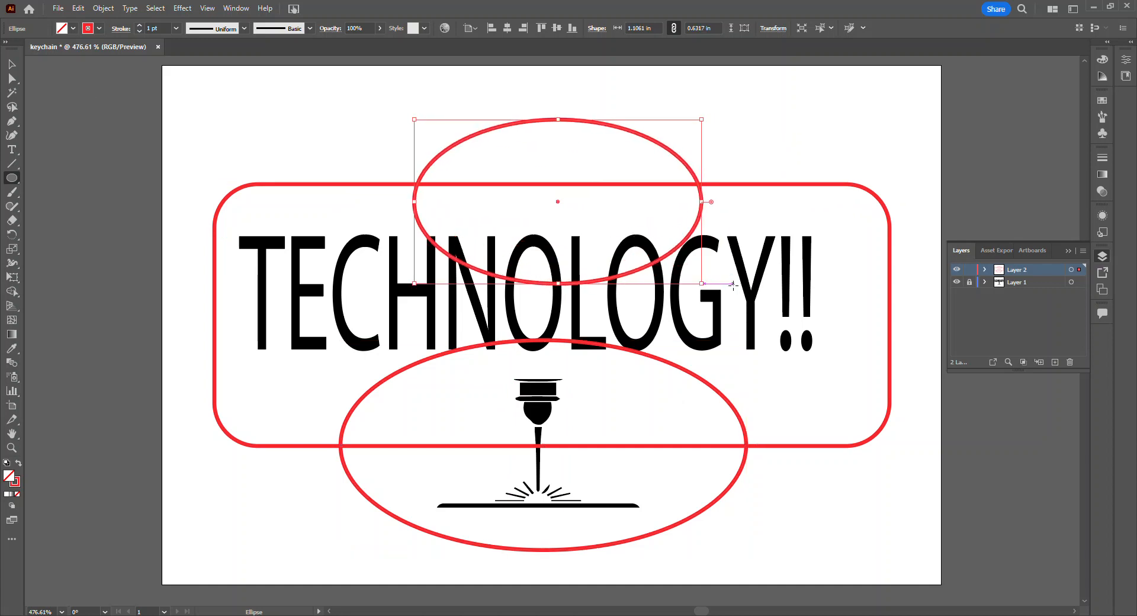
{"action": "key", "text": "Left"}
{"action": "key", "text": "Left"}
{"action": "key", "text": "Left"}
{"action": "key", "text": "Left"}
{"action": "key", "text": "Left"}
{"action": "key", "text": "Up"}
{"action": "key", "text": "Up"}
{"action": "key", "text": "Up"}
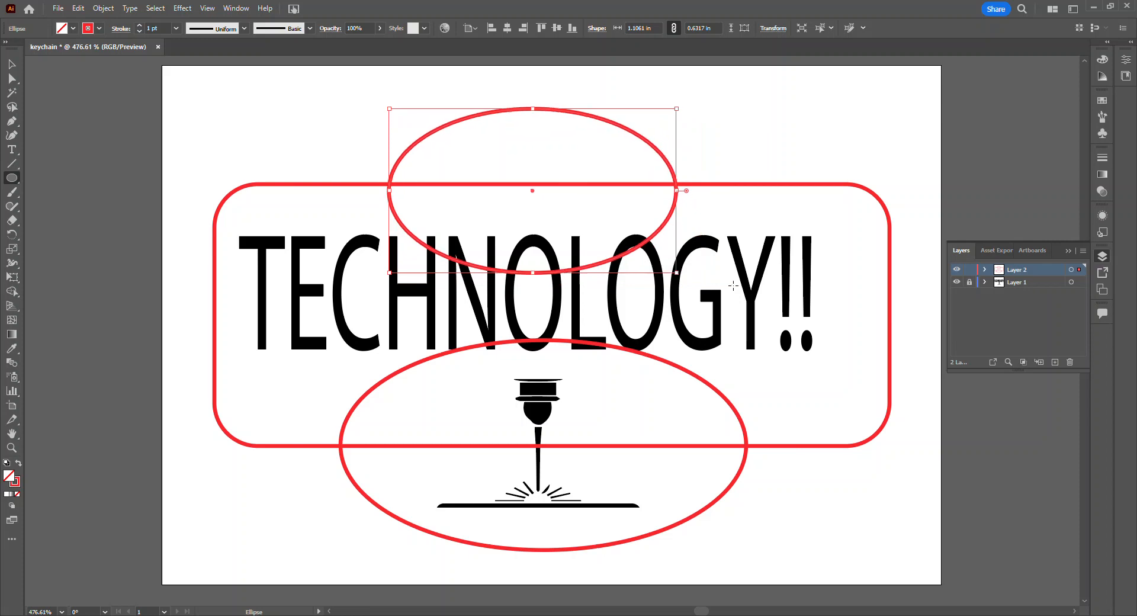
{"action": "key", "text": "Right"}
{"action": "key", "text": "Down"}
{"action": "key", "text": "Right"}
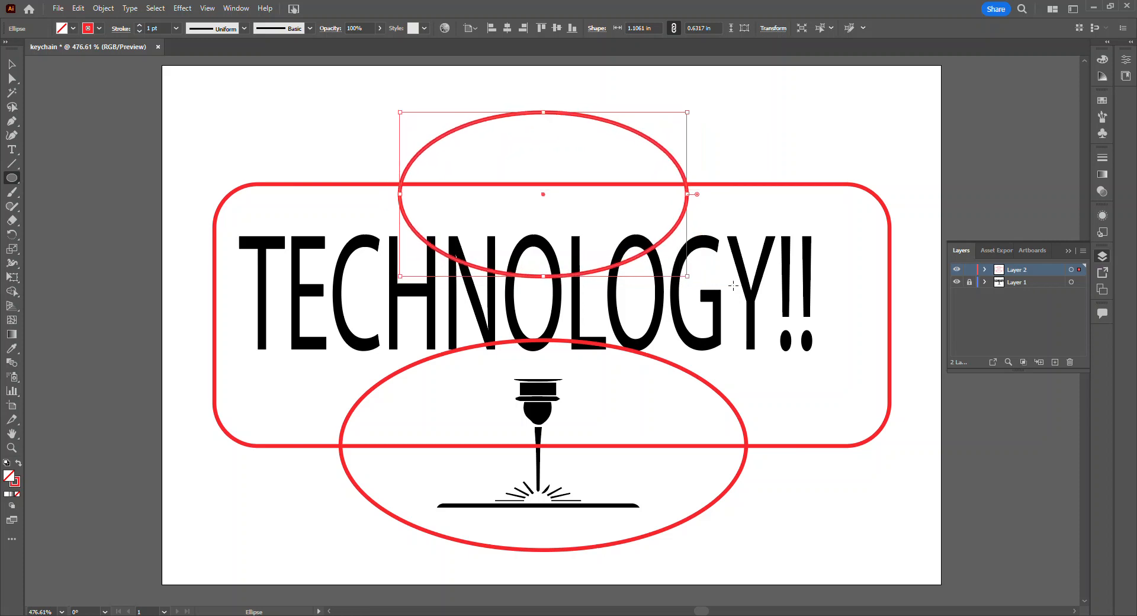
{"action": "key", "text": "Down"}
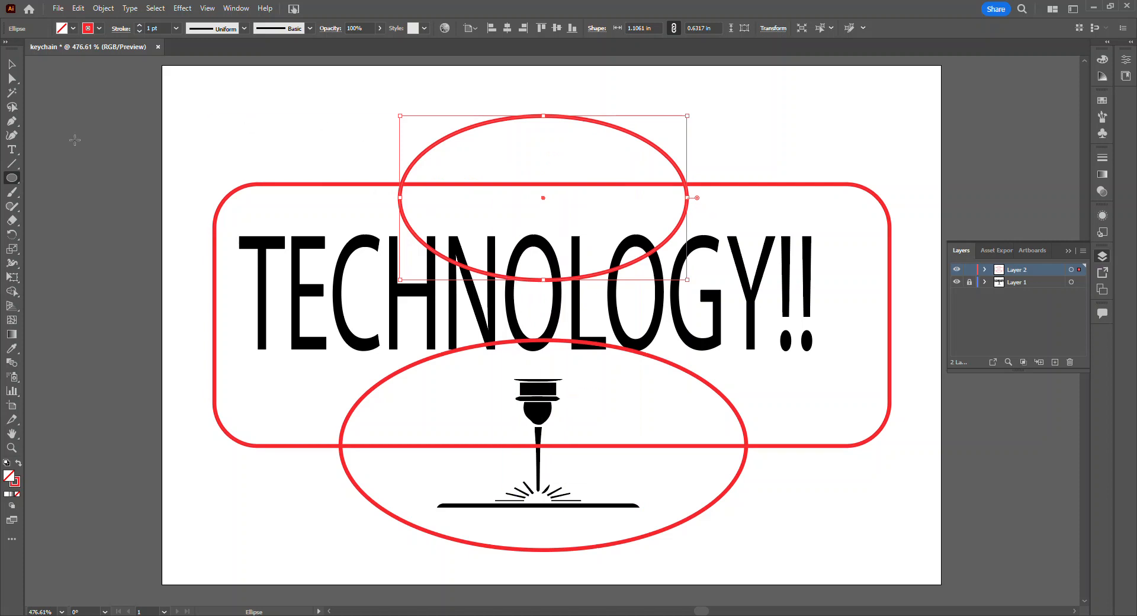
Step: Merge the rounded rectangle and both ellipses into one outline with the Shape Builder tool
{"action": "left_click", "coordinate": [12, 64]}
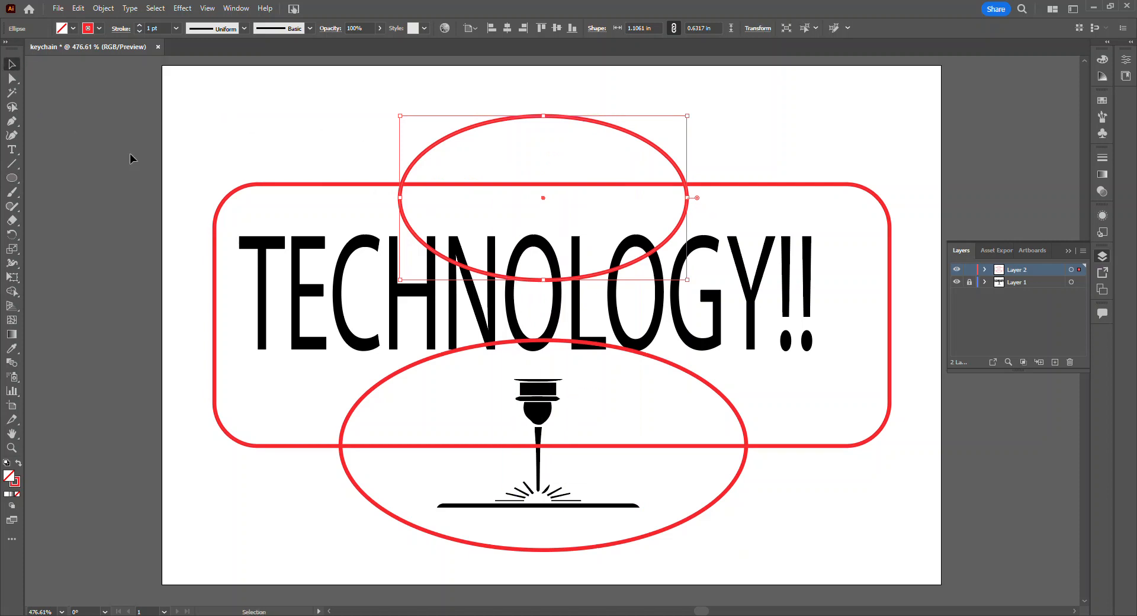
{"action": "left_click", "coordinate": [164, 189]}
{"action": "key", "text": "ctrl+a"}
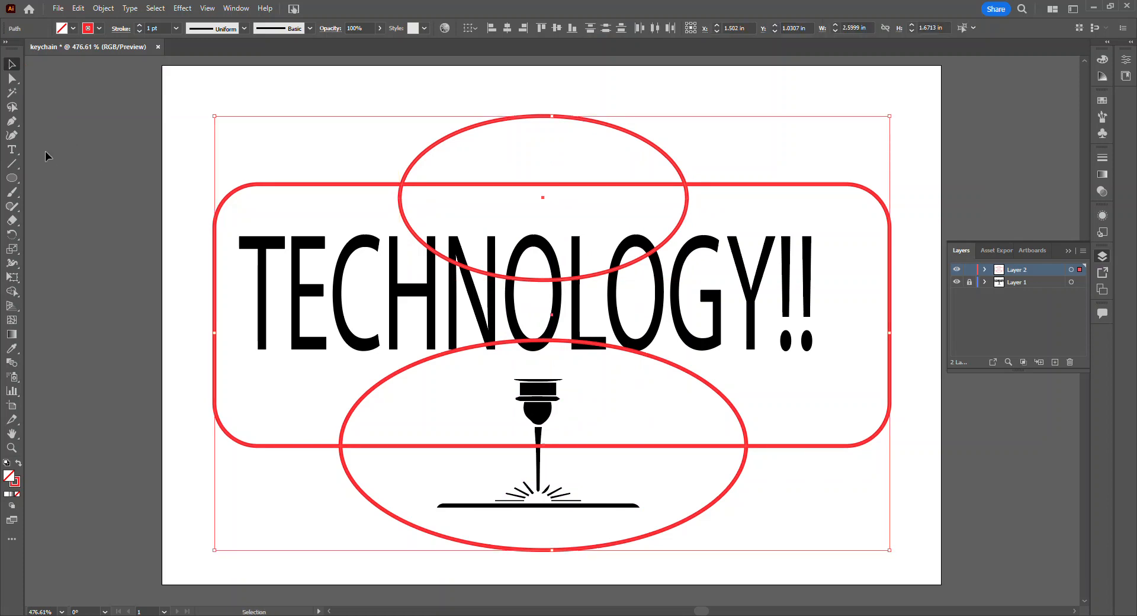
{"action": "left_click", "coordinate": [11, 291]}
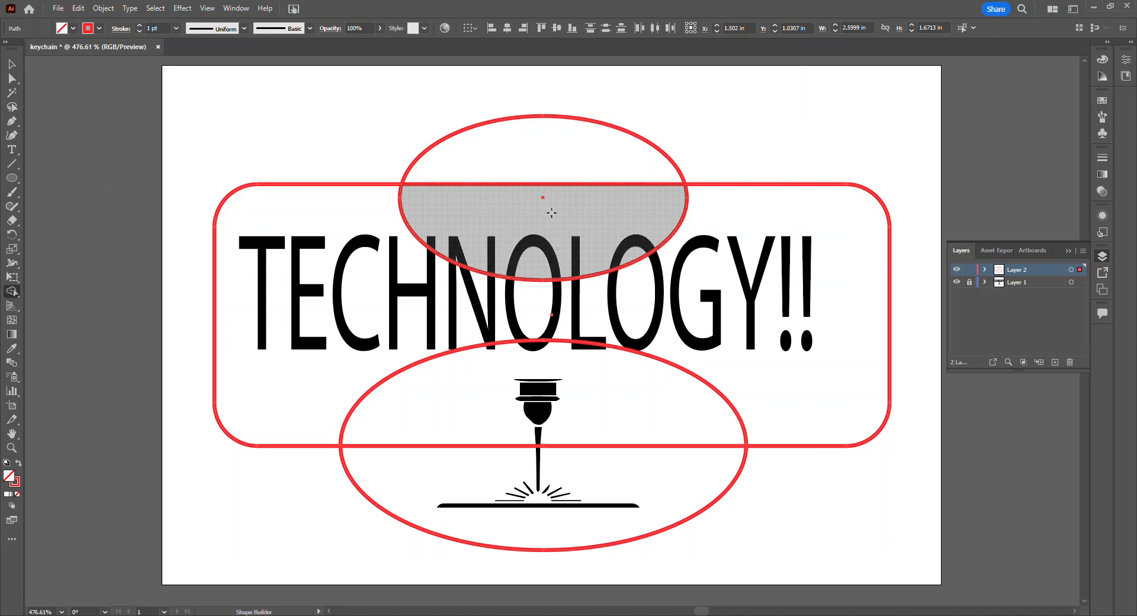
{"action": "mouse_move", "coordinate": [521, 157]}
{"action": "left_mouse_down"}
{"action": "mouse_move", "coordinate": [537, 339]}
{"action": "mouse_move", "coordinate": [527, 471]}
{"action": "left_mouse_up"}
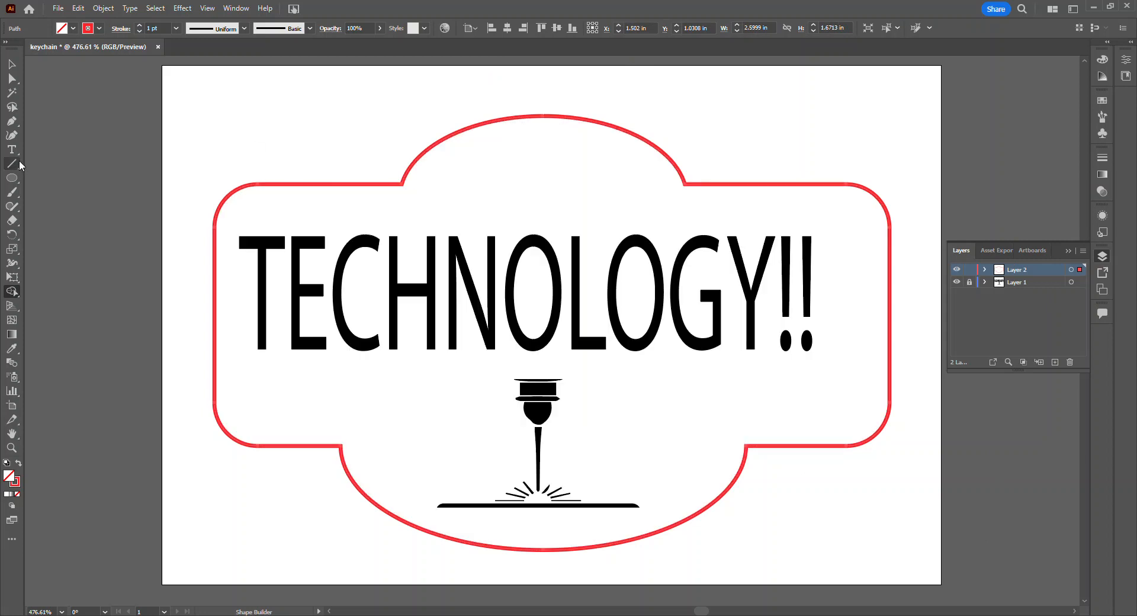
Step: Draw a keyring hole as an ellipse about 0.32 by 0.25 in and nudge it to the centre of the outline's upper bump
{"action": "left_click", "coordinate": [11, 178]}
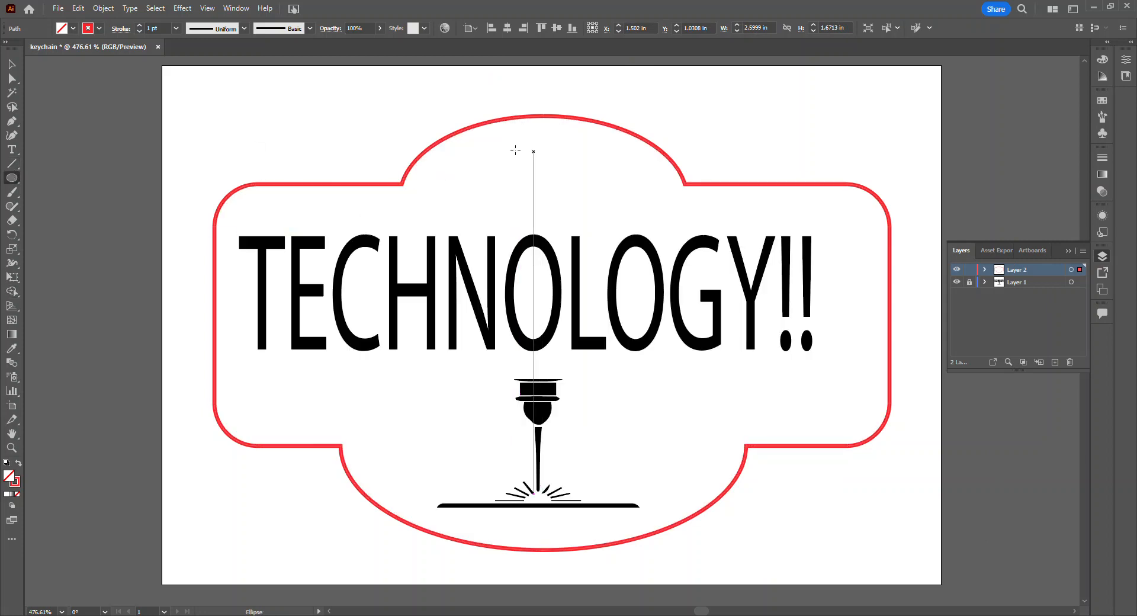
{"action": "left_click_drag", "start_coordinate": [509, 143], "coordinate": [592, 207]}
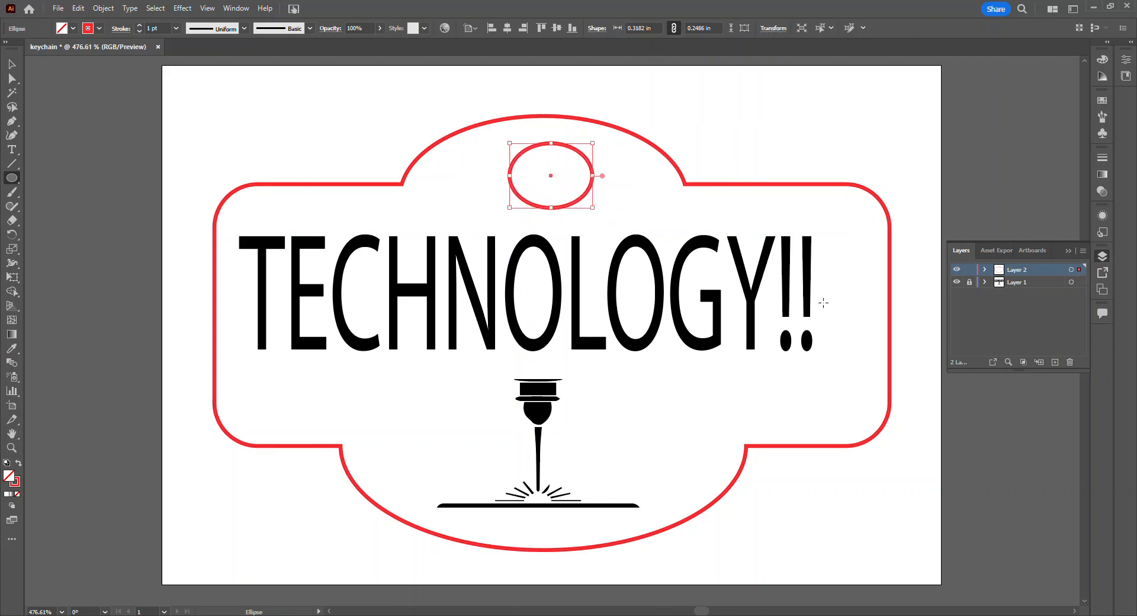
{"action": "key", "text": "Left"}
{"action": "key", "text": "Up"}
{"action": "key", "text": "Up"}
{"action": "key", "text": "Up"}
{"action": "key", "text": "Left"}
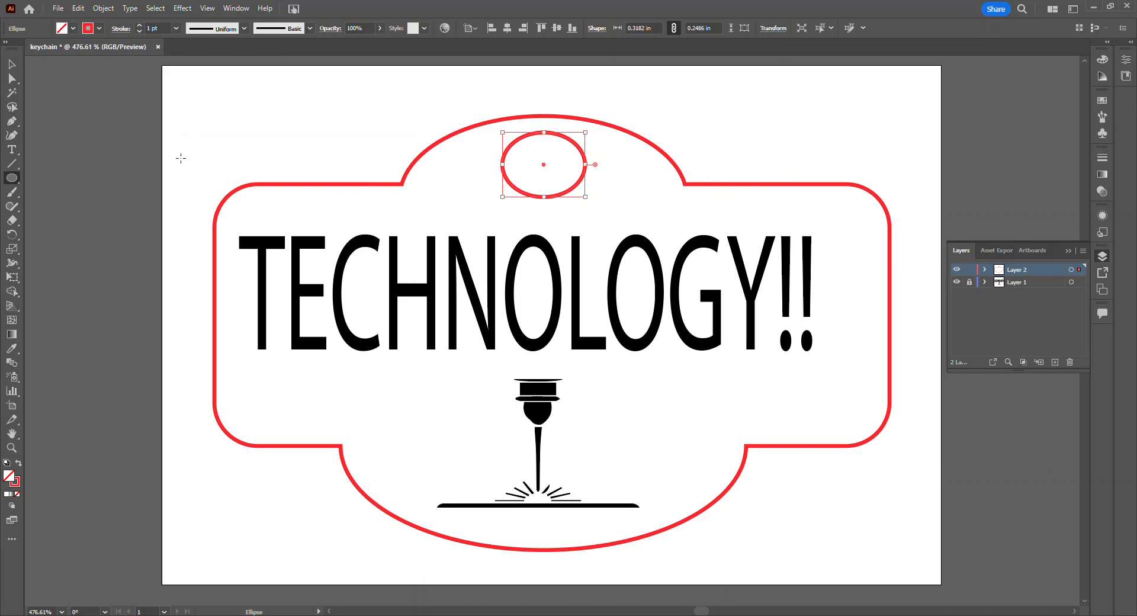
{"action": "key", "text": "ctrl+a"}
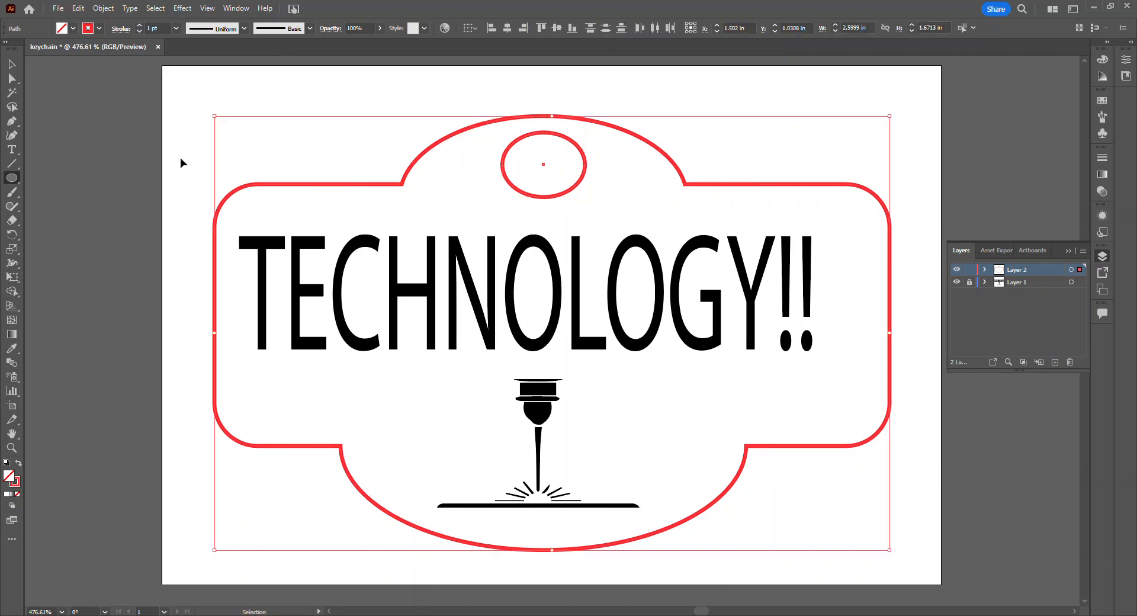
{"action": "key", "text": "ctrl+c"}
{"action": "left_click", "coordinate": [11, 64]}
{"action": "left_click", "coordinate": [180, 179]}
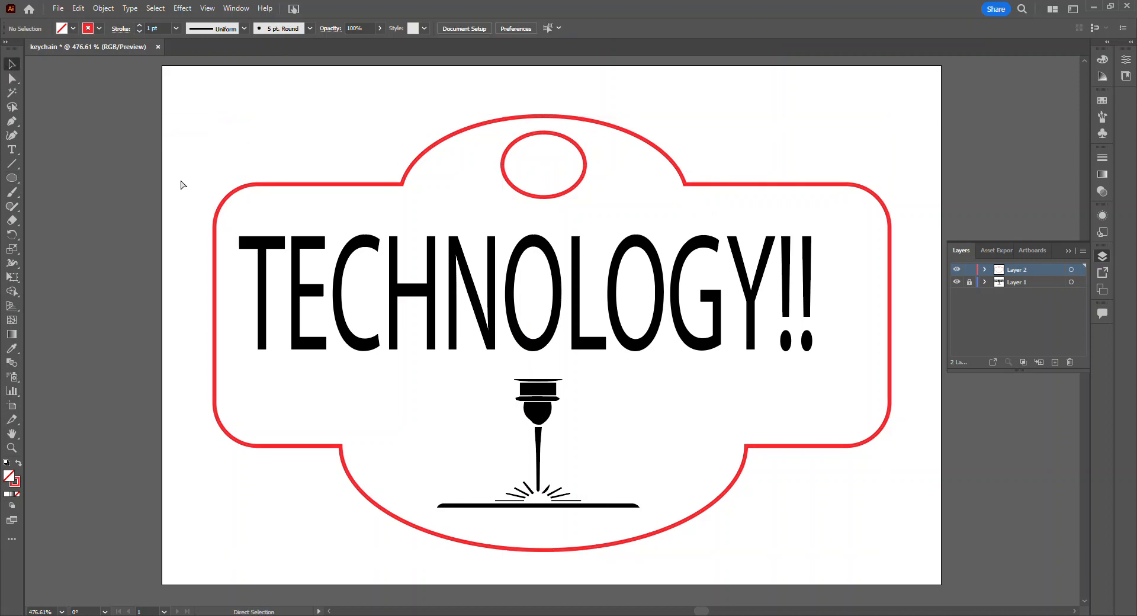
{"action": "key", "text": "ctrl+f"}
{"action": "key", "text": "Caps_Lock"}
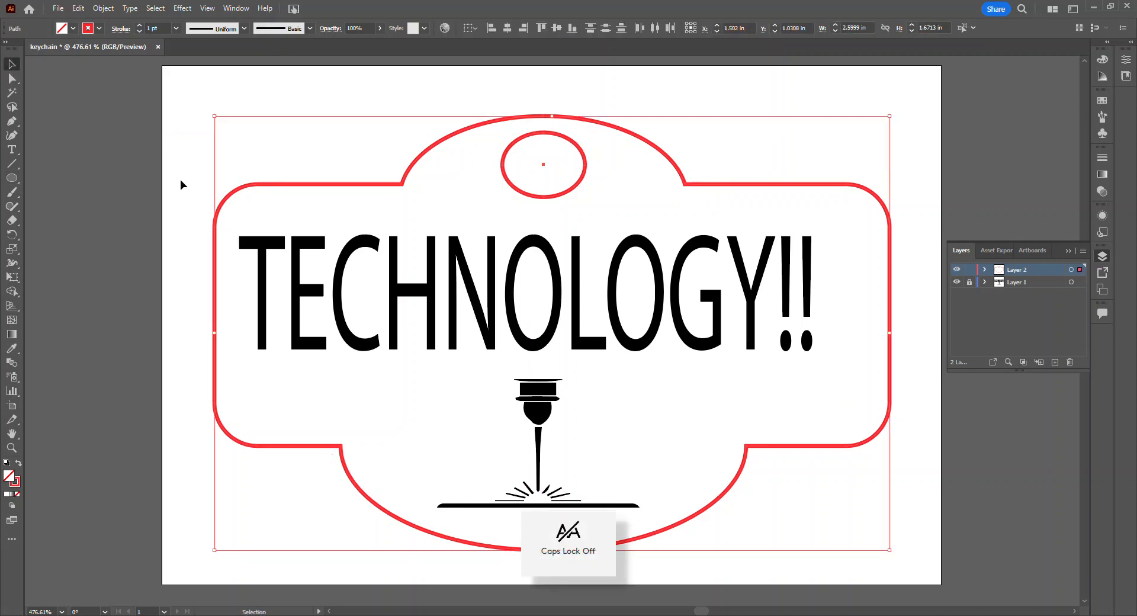
{"action": "left_click", "coordinate": [163, 166]}
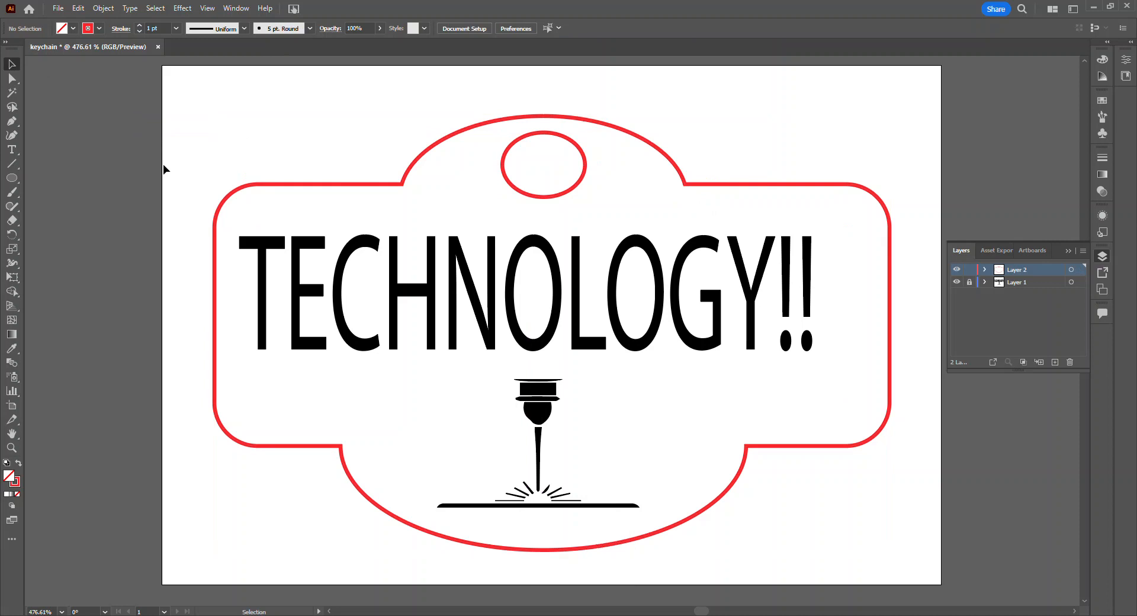
Step: Select the outline and the keyring hole and try stroke weights of 6 pt and 3 pt
{"action": "key", "text": "ctrl+a"}
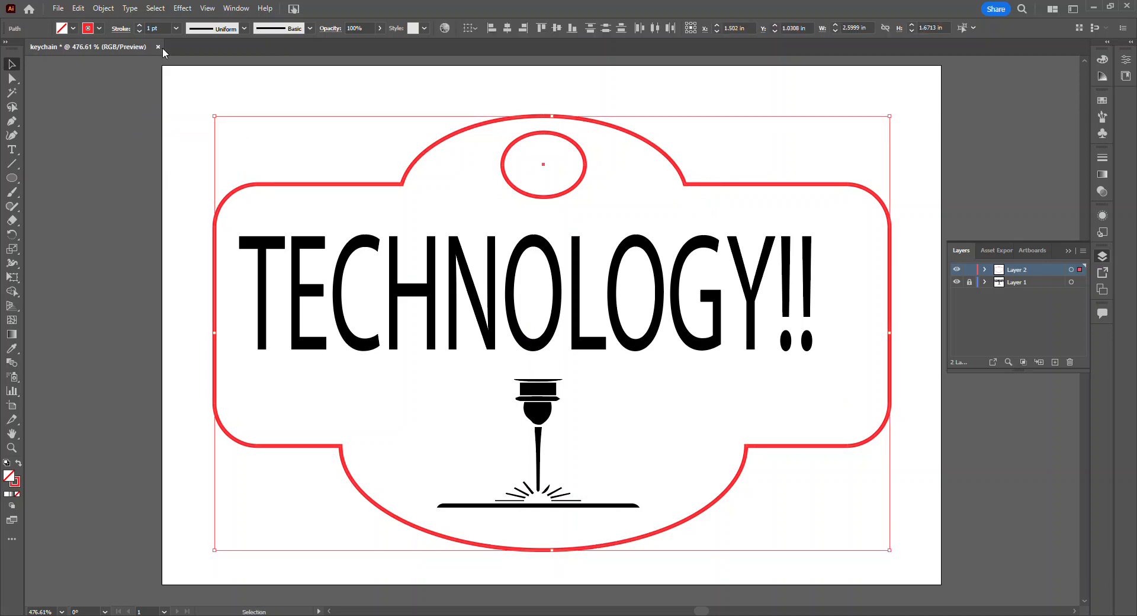
{"action": "left_click", "coordinate": [140, 27]}
{"action": "left_click", "coordinate": [139, 26]}
{"action": "left_click", "coordinate": [139, 26]}
{"action": "left_click", "coordinate": [139, 27]}
{"action": "left_click", "coordinate": [140, 27]}
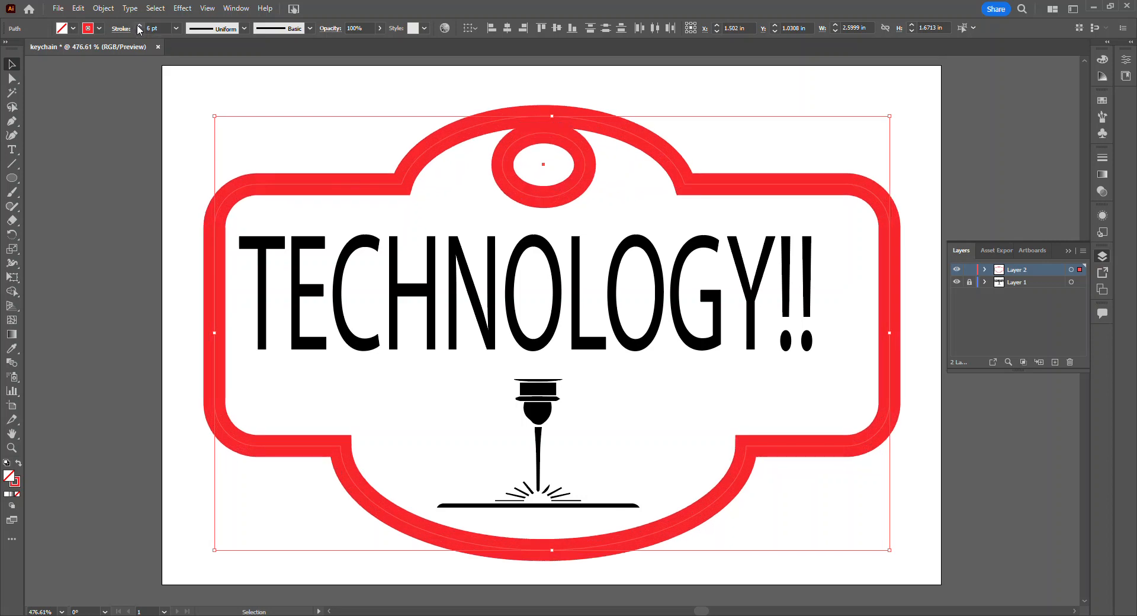
{"action": "left_click", "coordinate": [140, 31]}
{"action": "left_click", "coordinate": [140, 31]}
{"action": "left_click", "coordinate": [140, 31]}
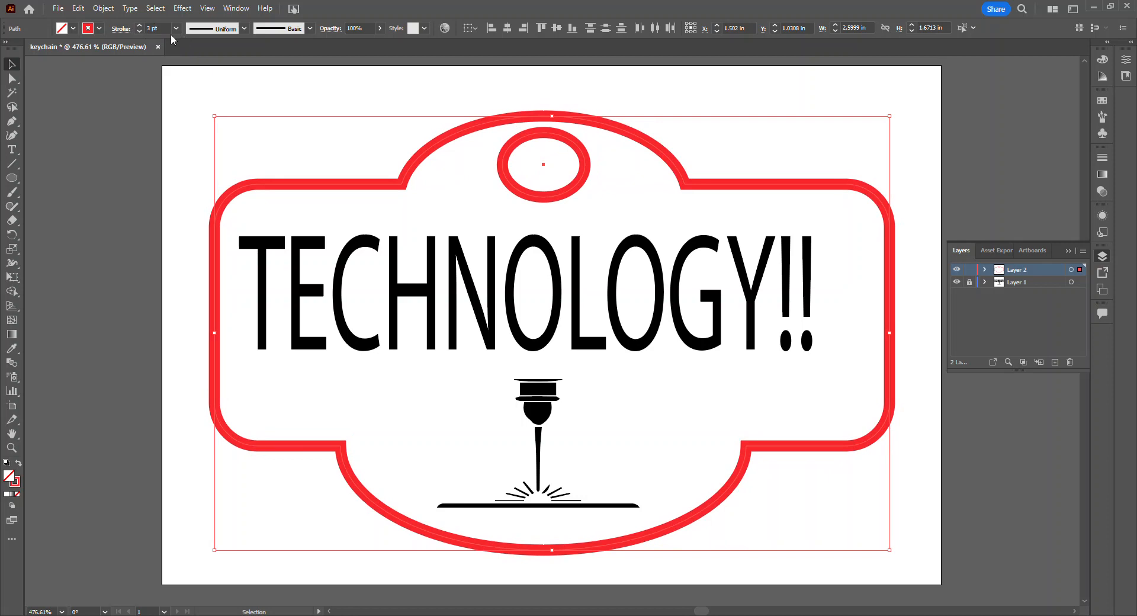
Step: Set the stroke weight of the outline and keyring hole to 0.01 pt and deselect them
{"action": "left_click", "coordinate": [155, 27]}
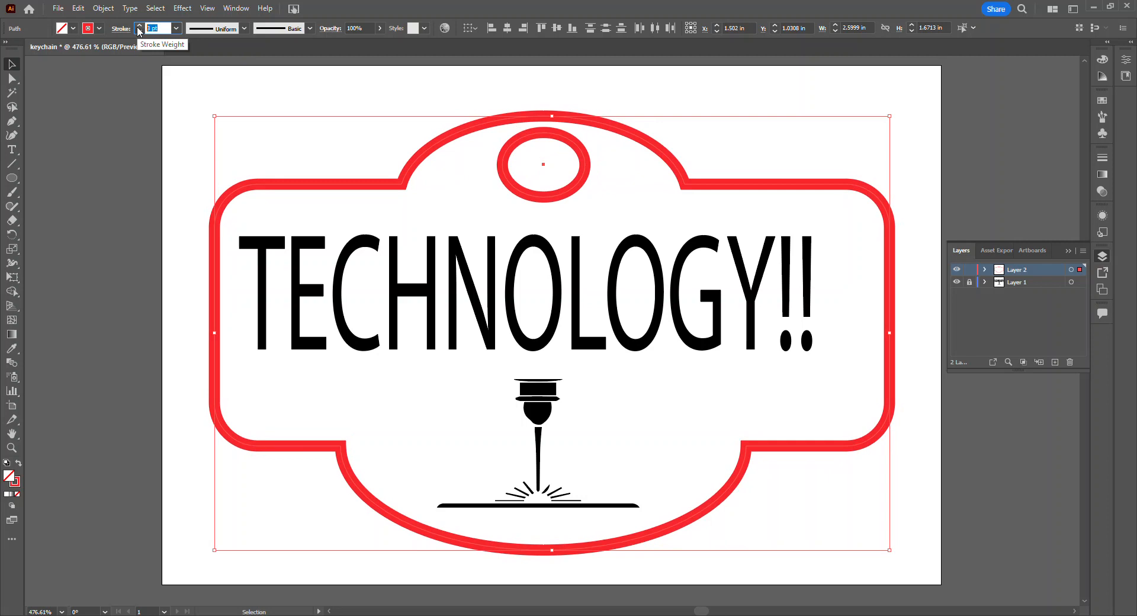
{"action": "key", "text": "BackSpace"}
{"action": "type", "text": ".01"}
{"action": "key", "text": "Return"}
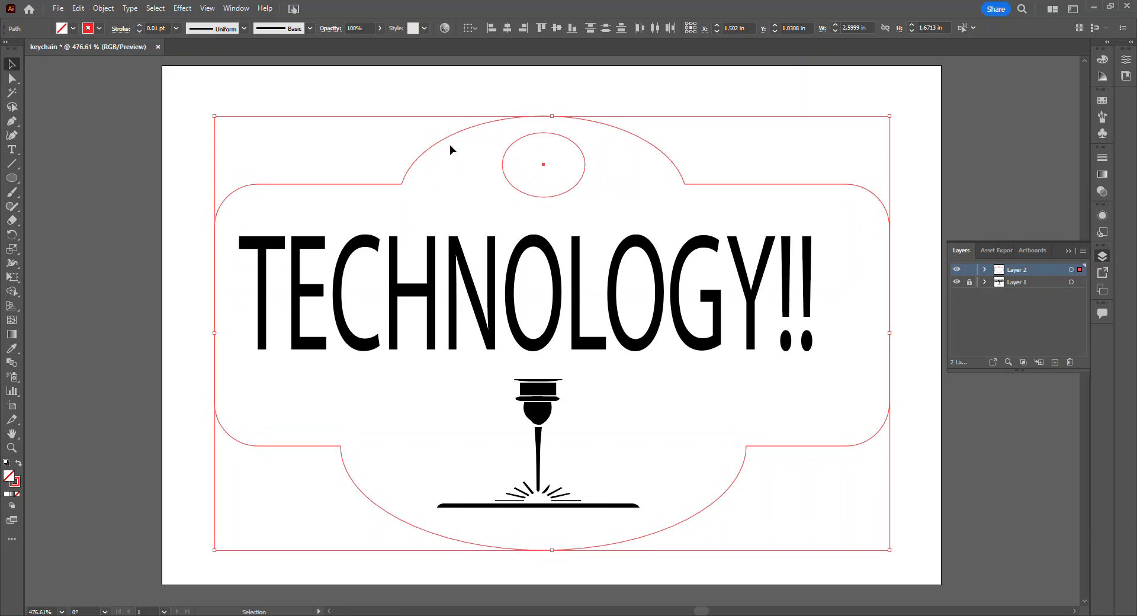
{"action": "left_click", "coordinate": [119, 137]}
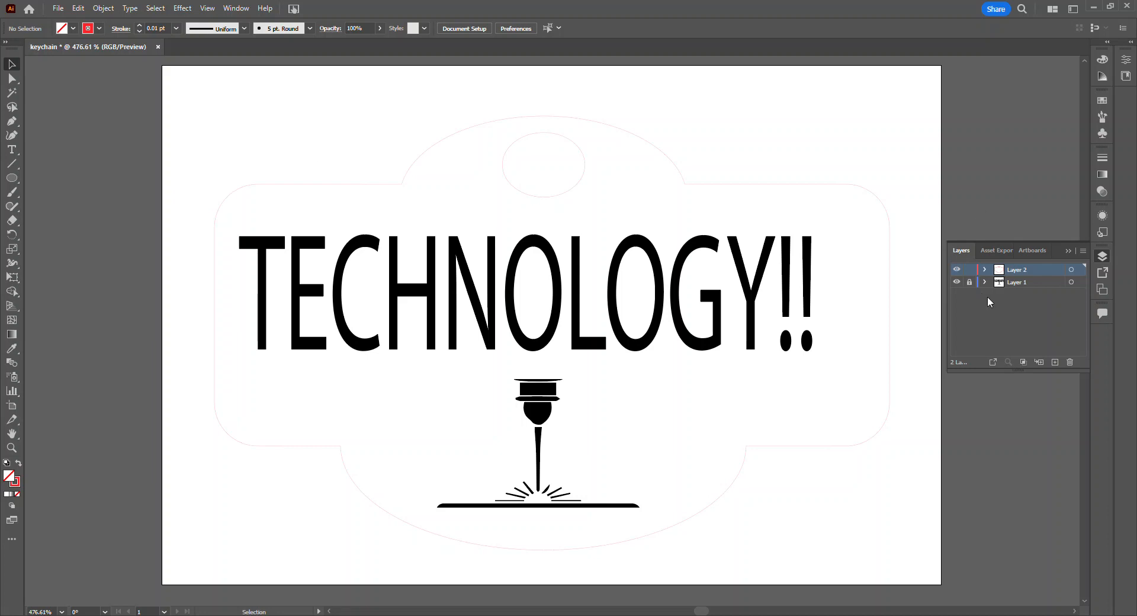
Step: Hide and reshow Layer 1 and Layer 2 in turn to check which artwork each layer holds
{"action": "left_click", "coordinate": [957, 283]}
{"action": "left_click", "coordinate": [957, 283]}
{"action": "left_click", "coordinate": [957, 283]}
{"action": "left_click", "coordinate": [957, 282]}
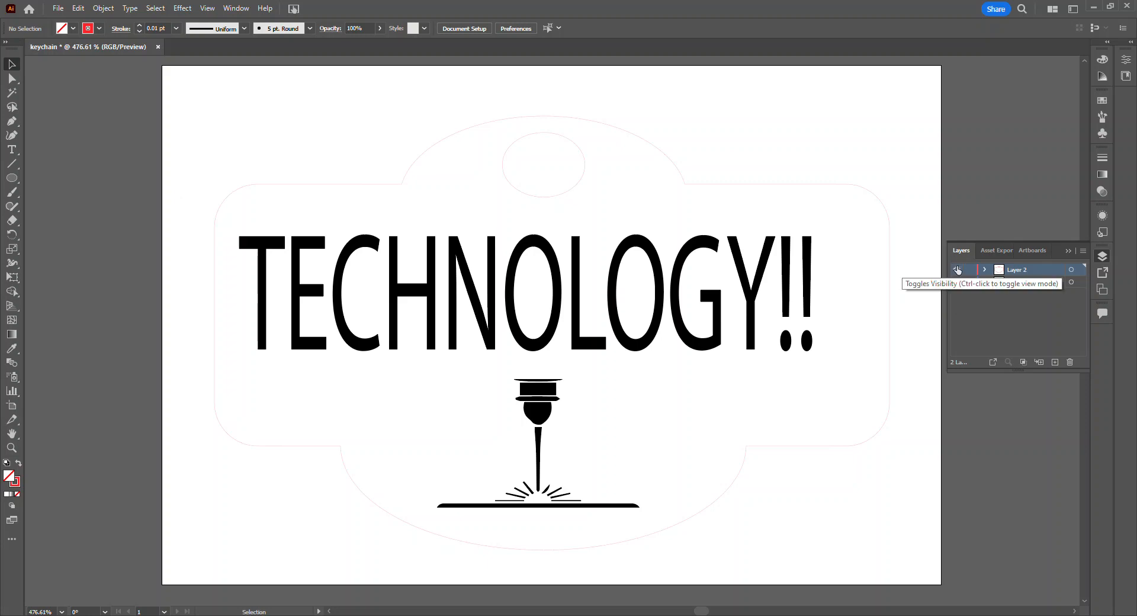
{"action": "left_click", "coordinate": [957, 270]}
{"action": "left_click", "coordinate": [958, 270]}
{"action": "left_click", "coordinate": [957, 270]}
{"action": "left_click", "coordinate": [957, 270]}
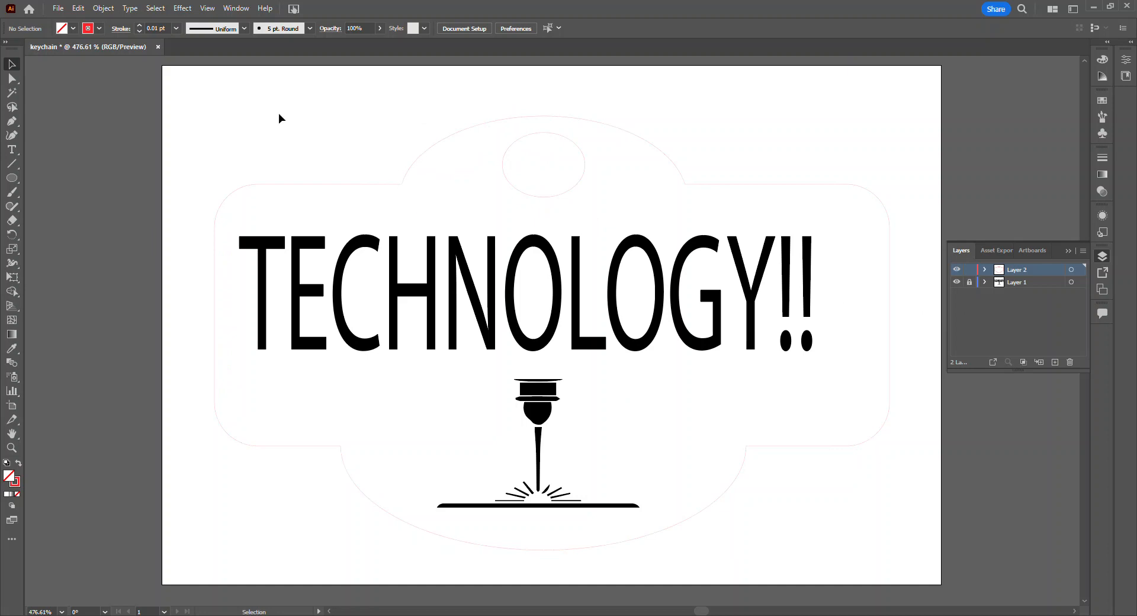
Step: Select the outline and keyring hole and compare their whole-object and anchor-point selection views, leaving everything deselected
{"action": "key", "text": "ctrl+a"}
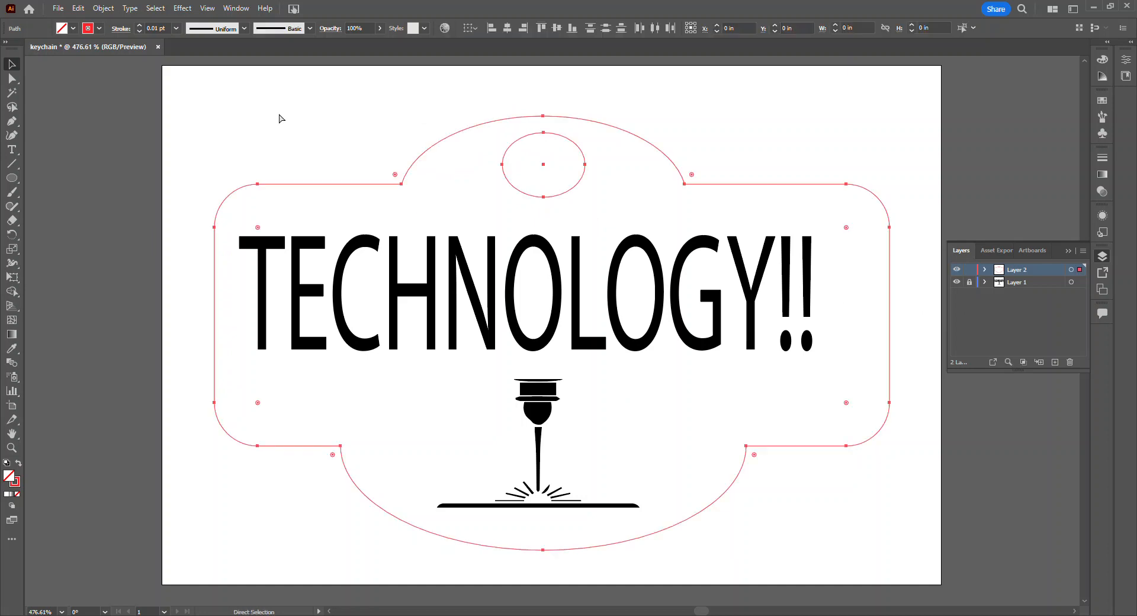
{"action": "key", "text": "a"}
{"action": "key", "text": "v"}
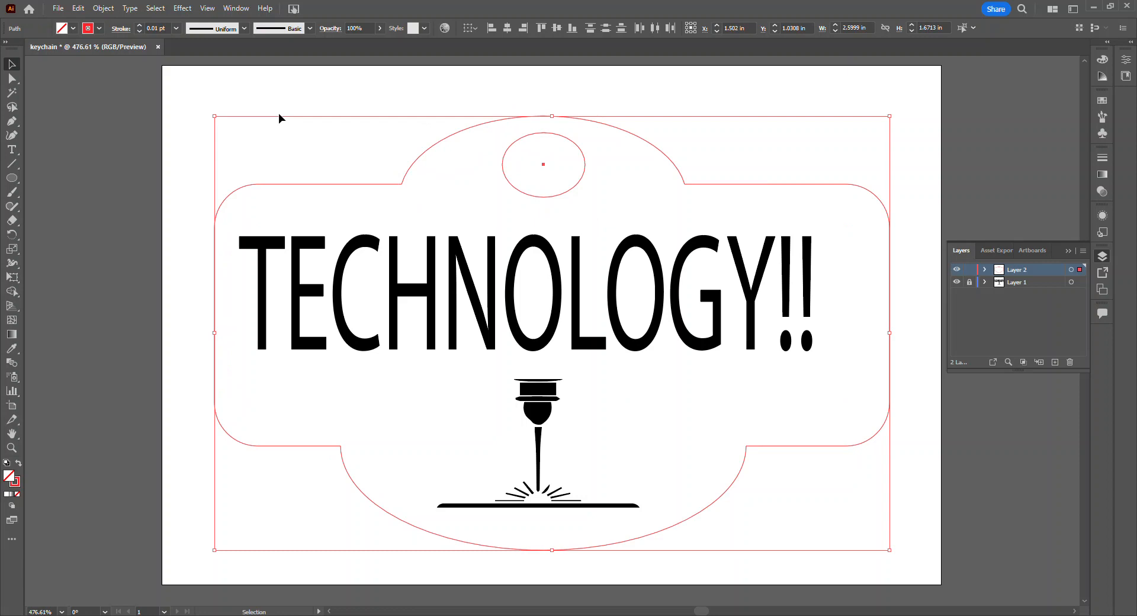
{"action": "key", "text": "a"}
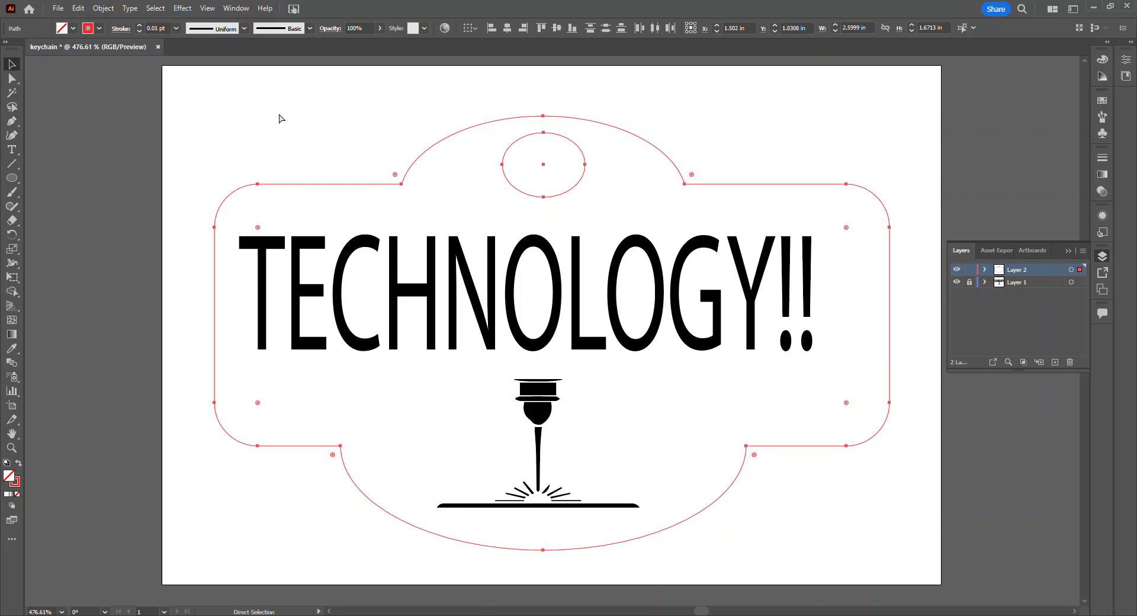
{"action": "key", "text": "v"}
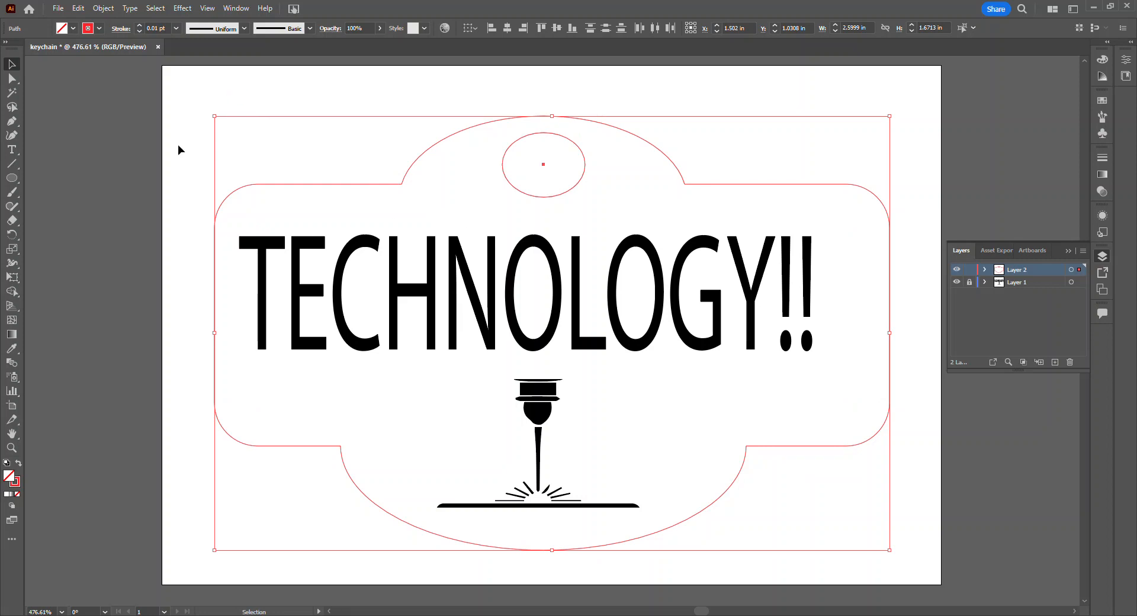
{"action": "left_click", "coordinate": [122, 167]}
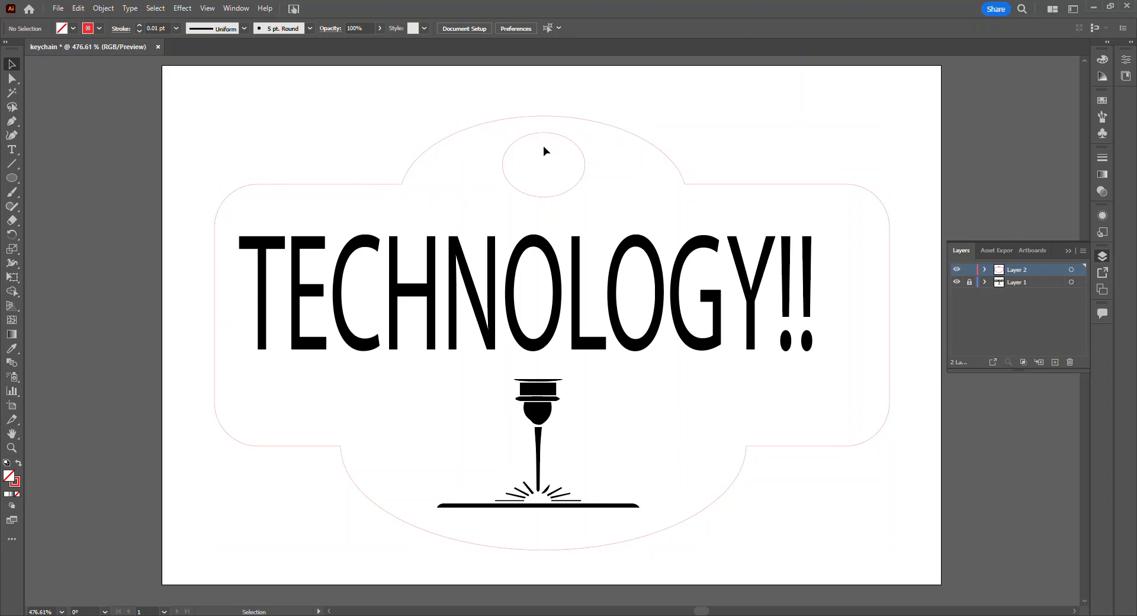